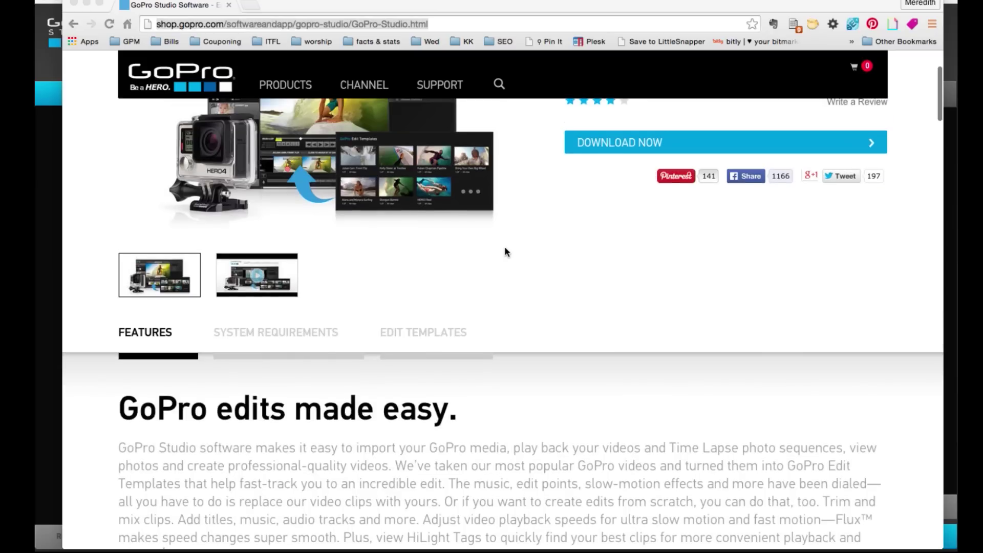
scroll(504, 251, up, 2)
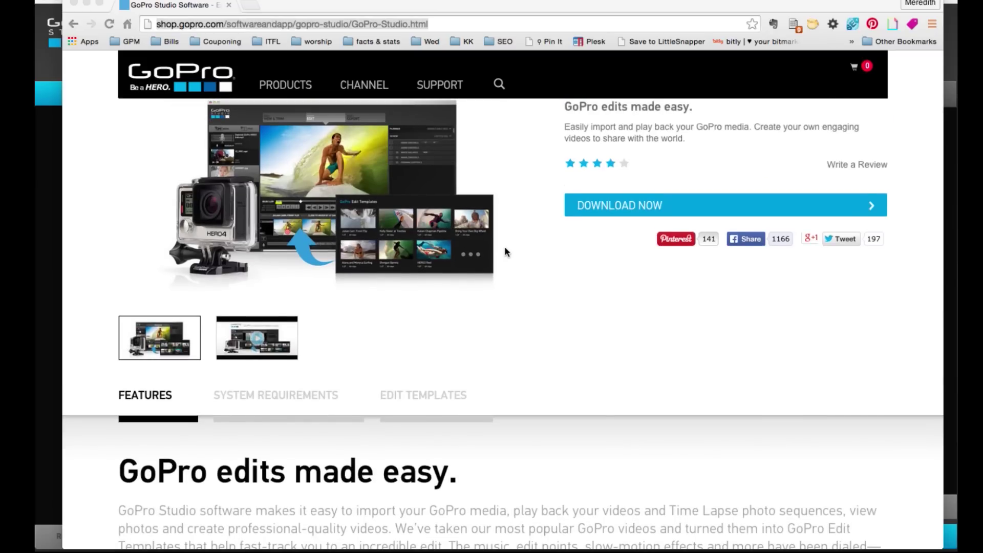
scroll(505, 251, up, 2)
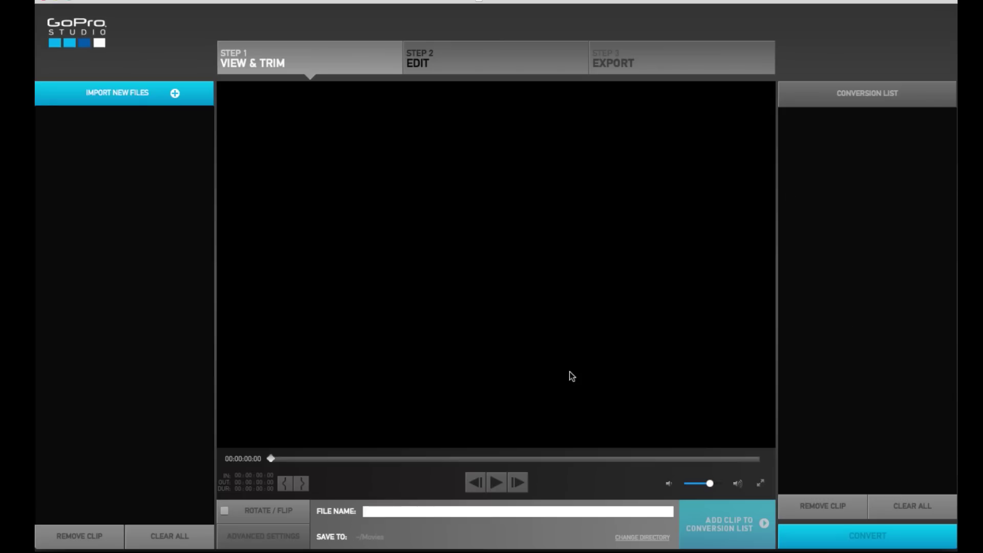
Step: Import the GPS 1 Intro.MP4 clip and save the project as "Hershey Park Water Slide" in the Getting Started with GPS folder
click(94, 97)
double_click(351, 72)
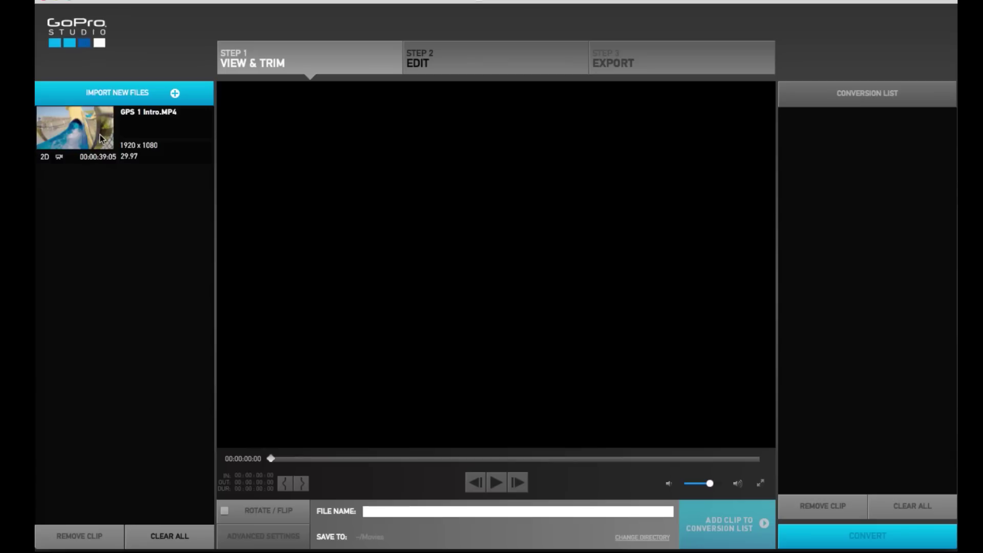
click(614, 69)
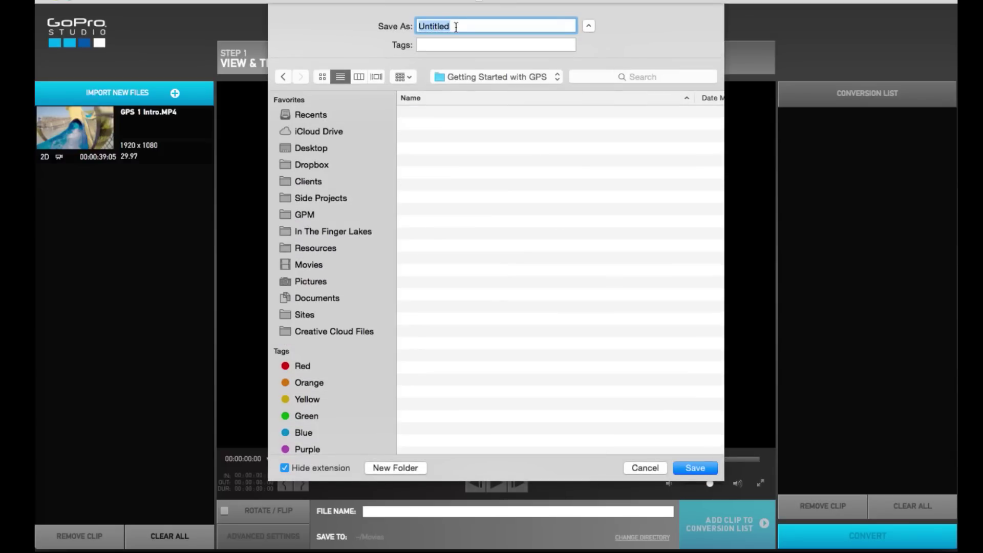
text(Hershey Park Water Slide)
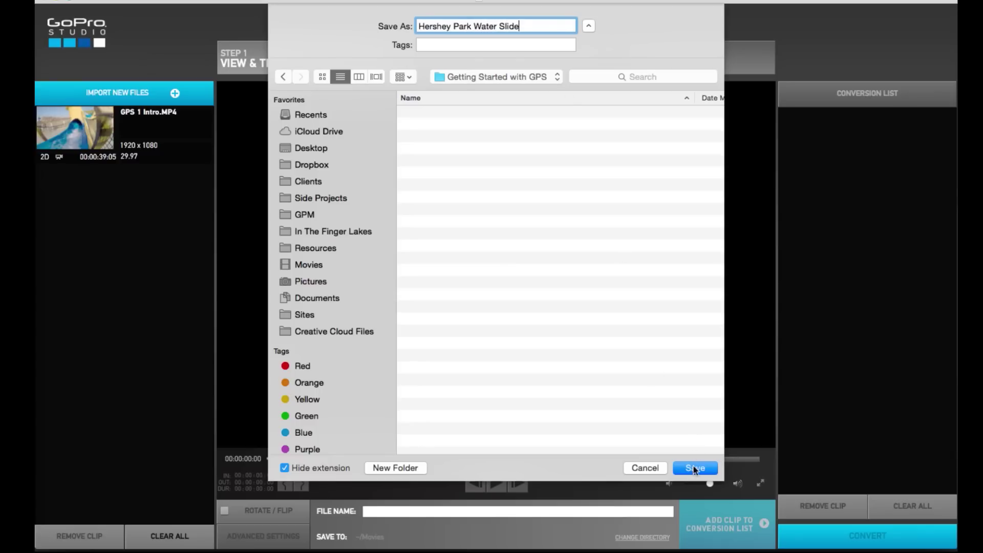
click(694, 468)
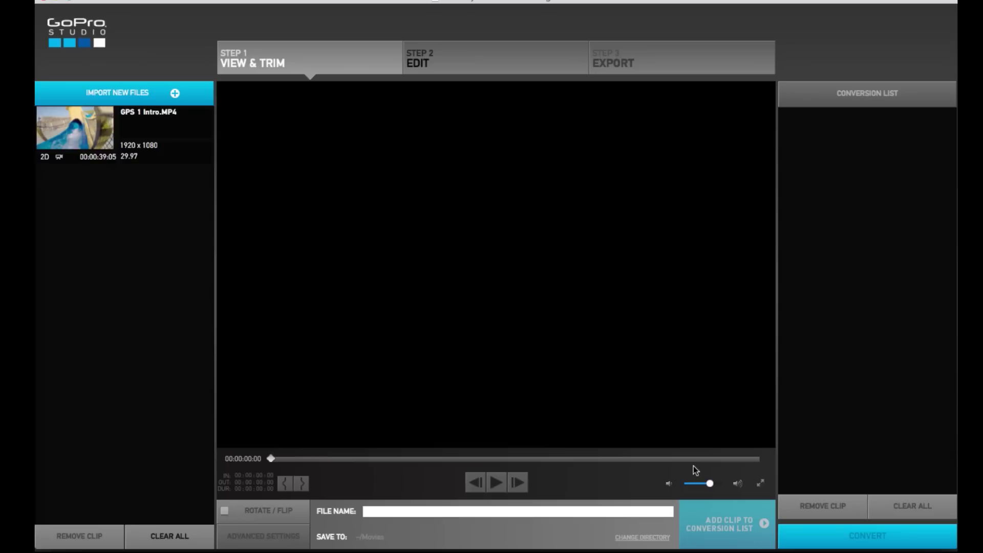
Step: Preview the GPS 1 Intro.MP4 clip, find where the slide run starts, and mark the in point at 00:00:15:21
click(84, 136)
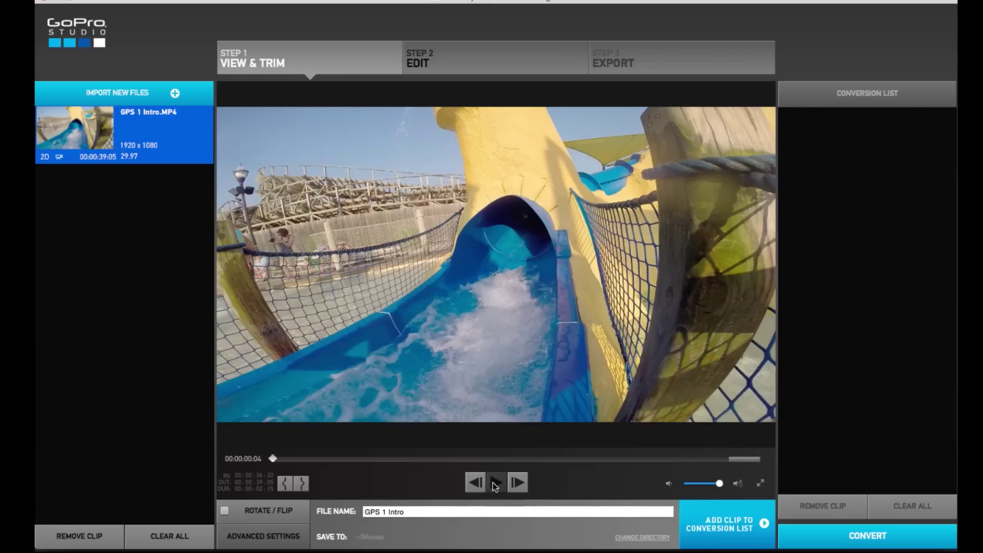
click(495, 484)
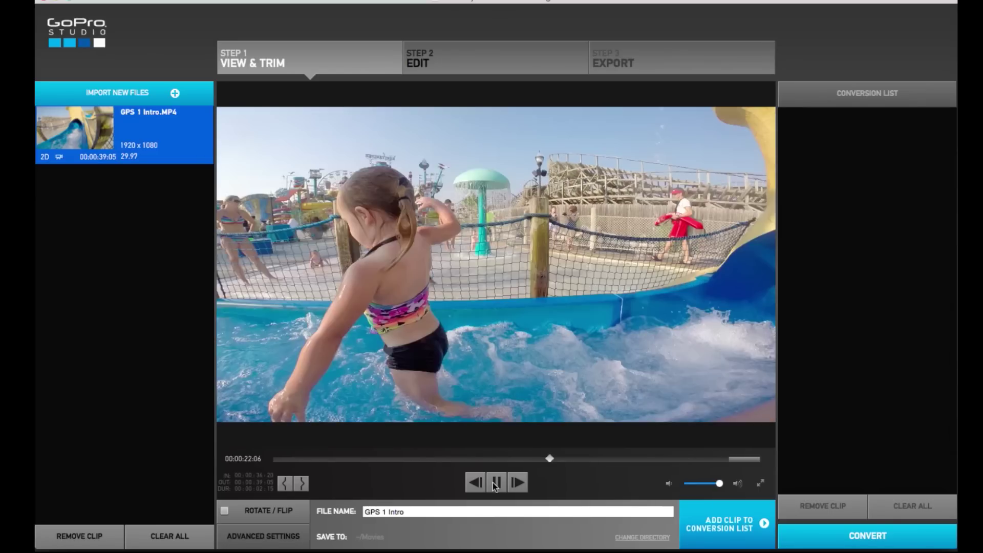
click(495, 482)
click(562, 458)
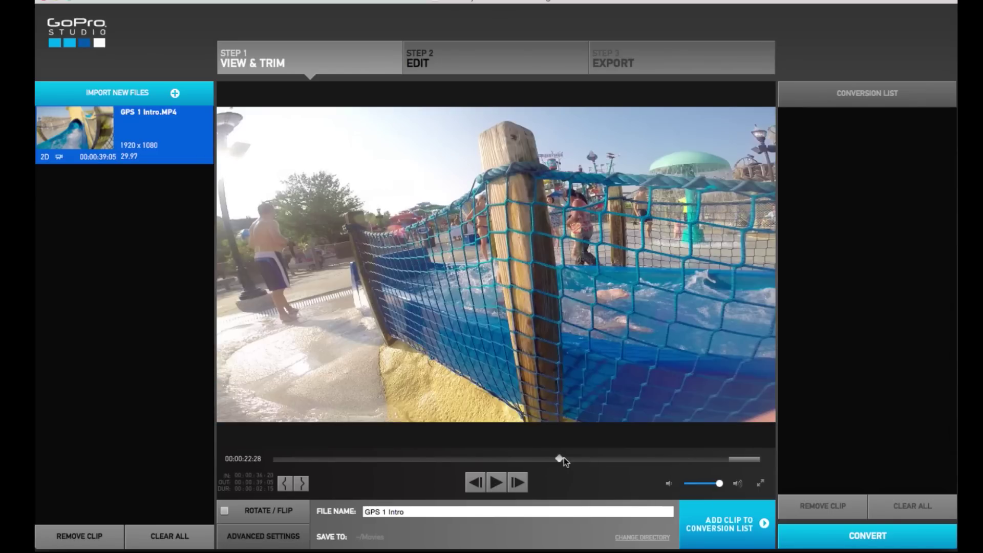
click(533, 459)
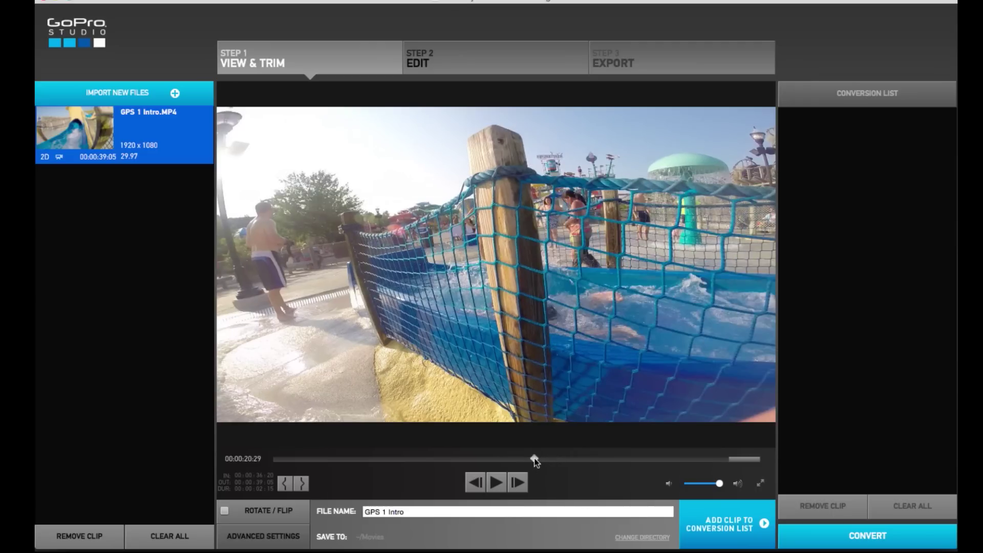
drag(533, 458, 480, 459)
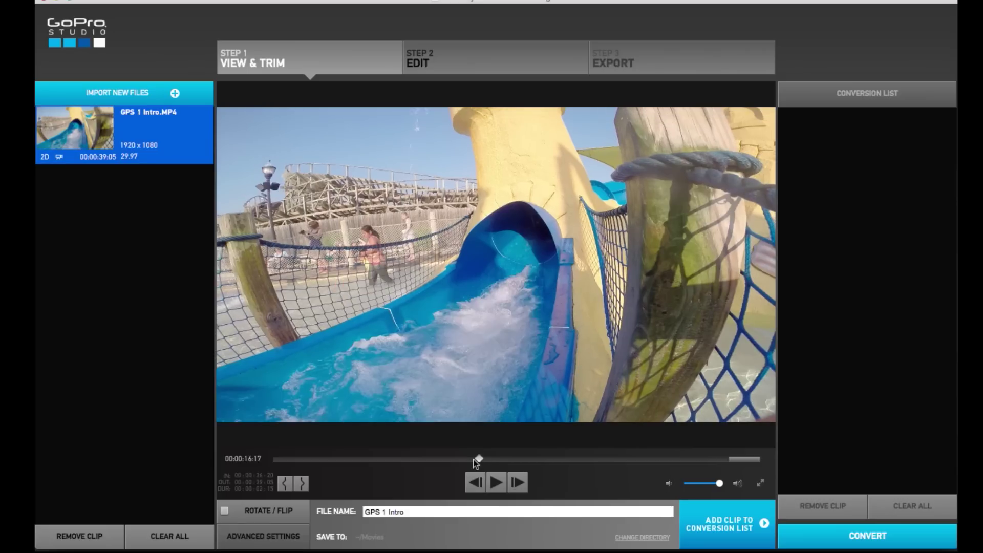
click(469, 459)
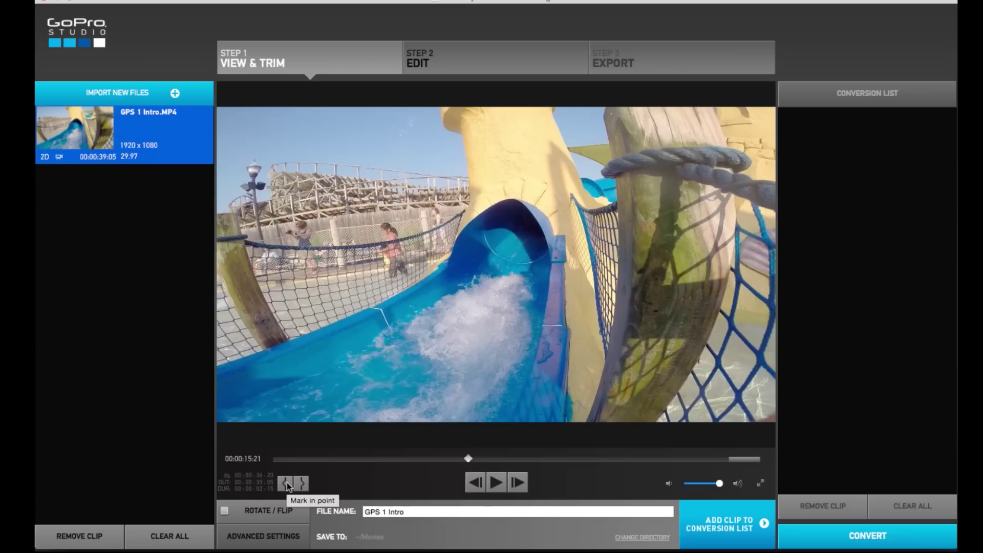
click(287, 482)
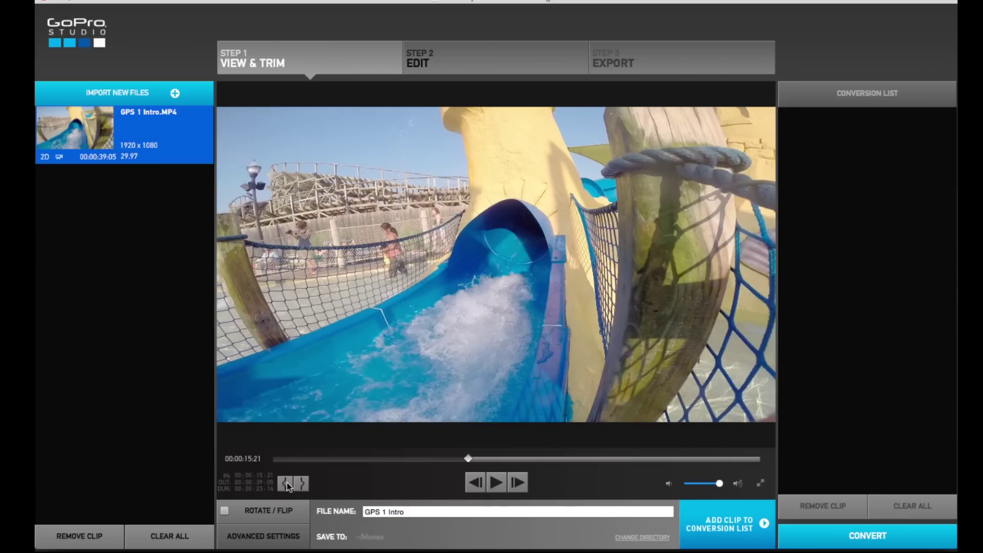
Step: Play on through the clip and mark the out point at 00:00:29:22
click(496, 482)
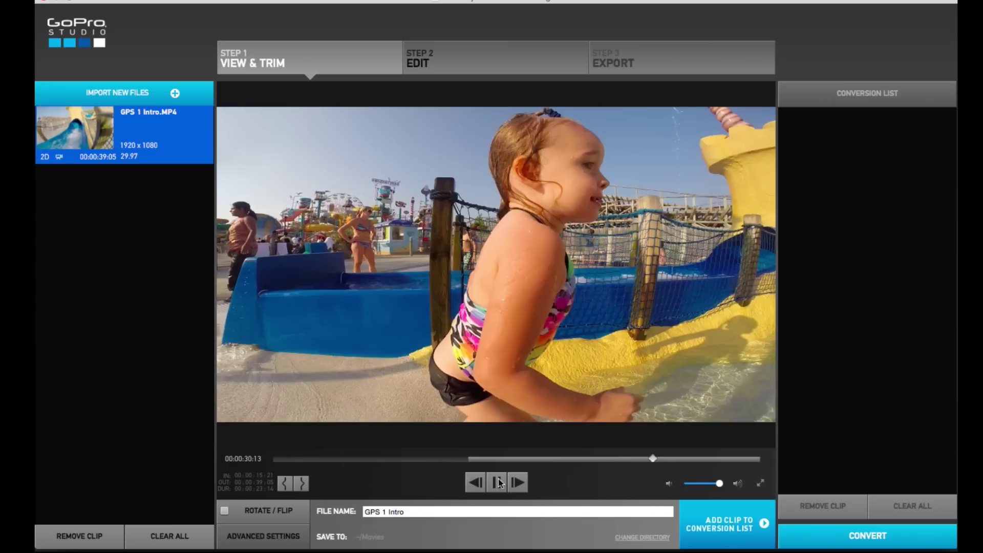
click(499, 482)
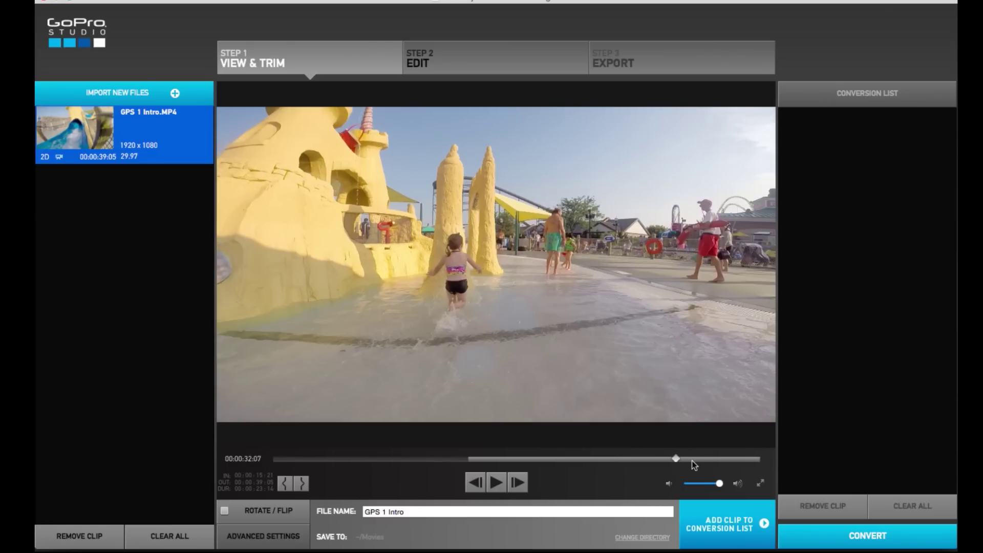
drag(676, 456, 647, 459)
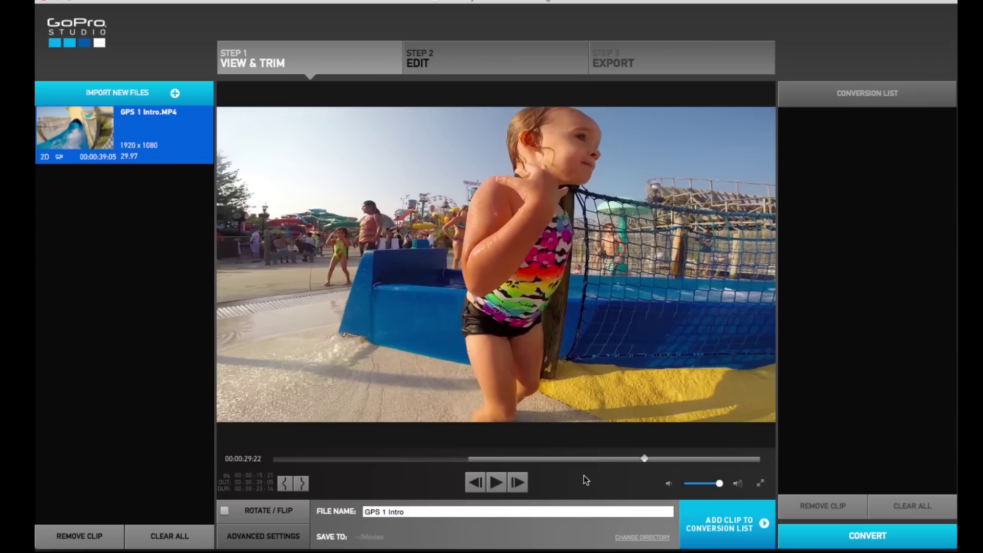
click(300, 483)
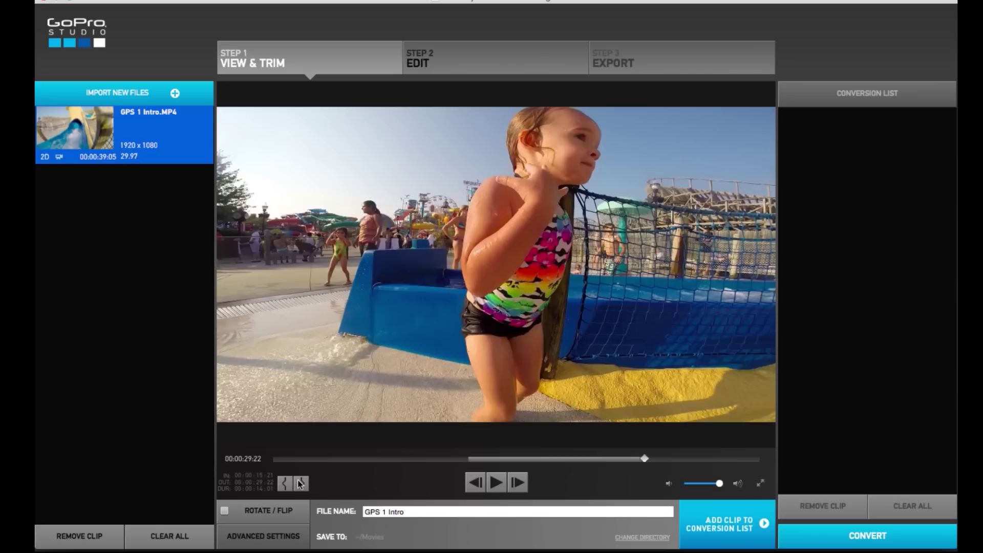
Step: Try Rotate/Flip on the clip, then turn the option off again
click(224, 510)
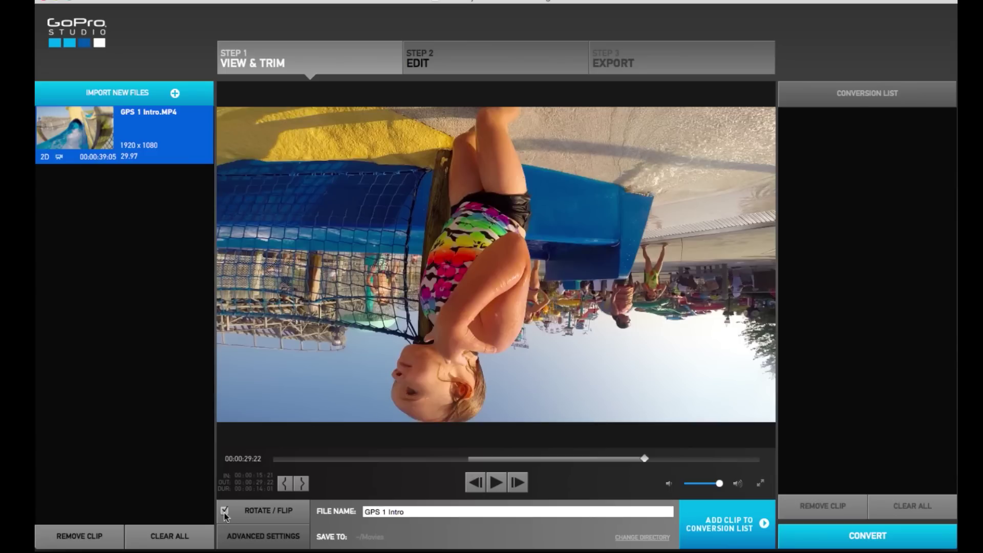
click(225, 512)
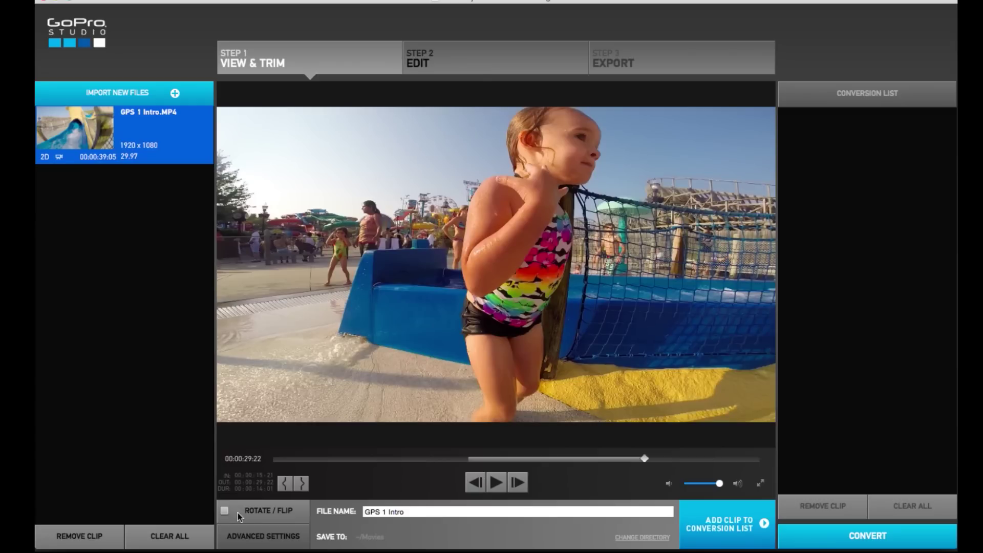
Step: Set the clip's conversion quality to High, remember the settings for future clips, and add the trimmed clip to the conversion list
click(255, 540)
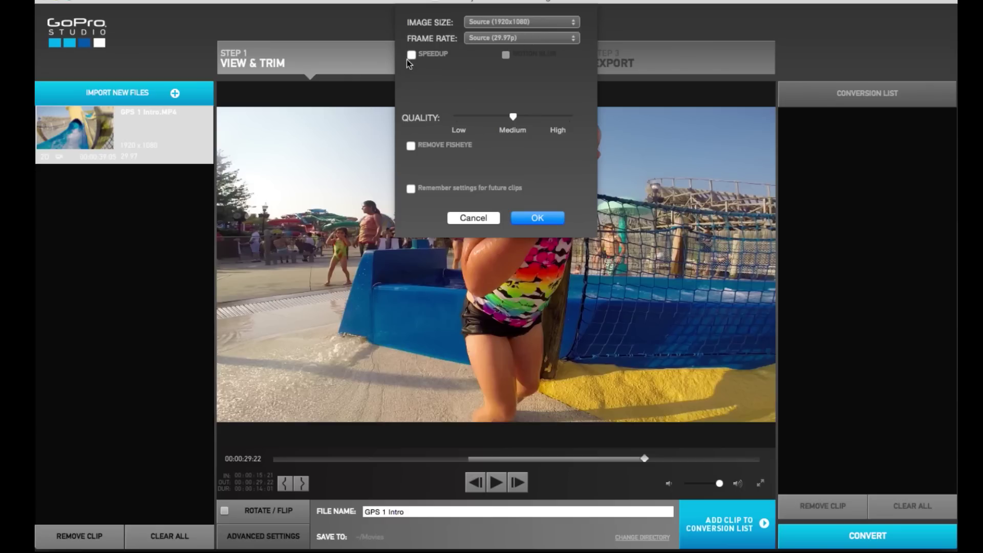
drag(514, 117, 570, 116)
click(412, 189)
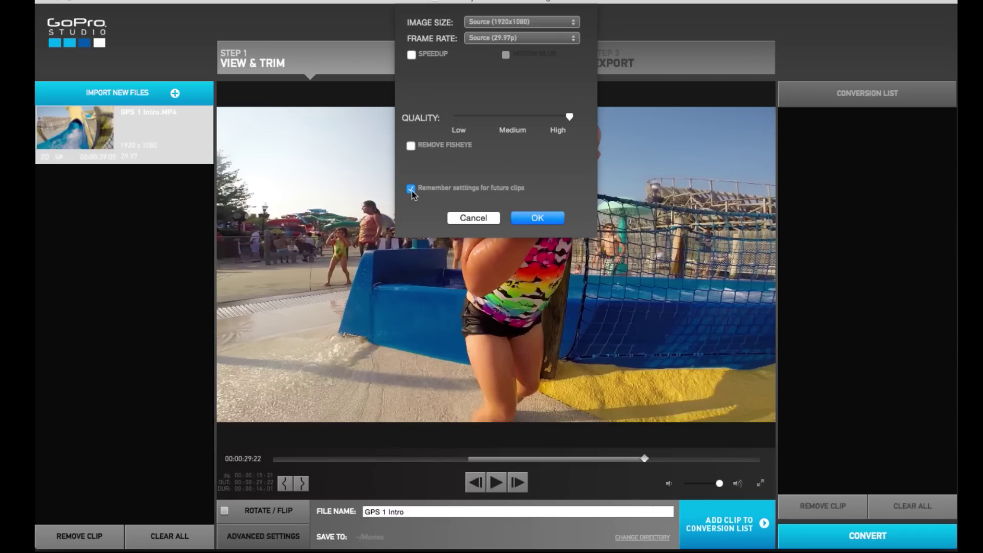
click(539, 218)
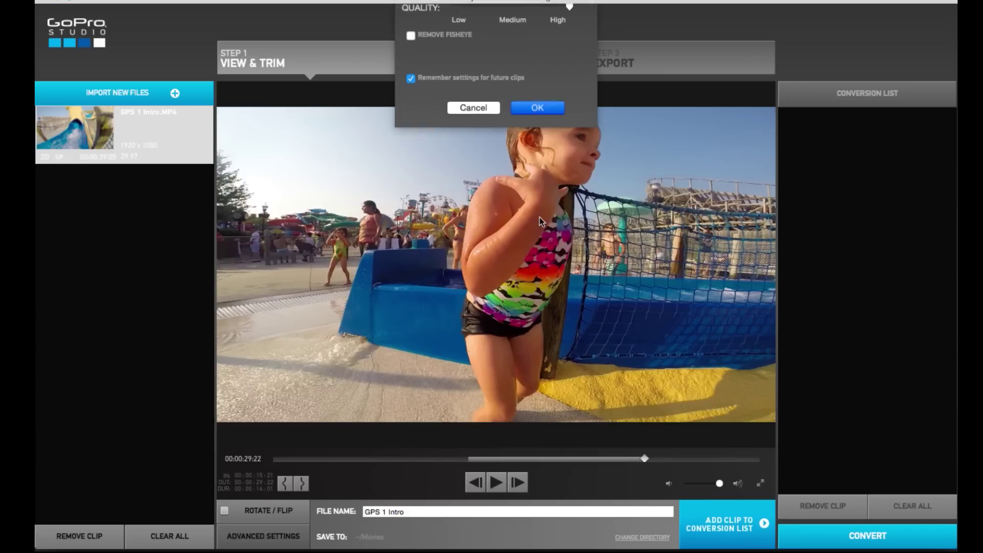
click(726, 519)
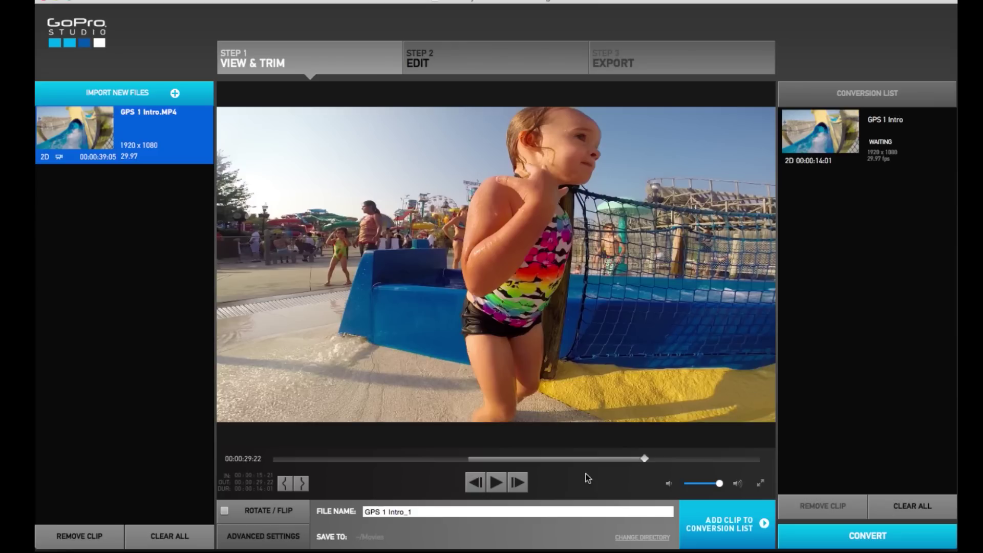
Step: Trim a second segment of the same clip from 00:00:34:07 to 00:00:39:04 and add it to the conversion list
click(502, 484)
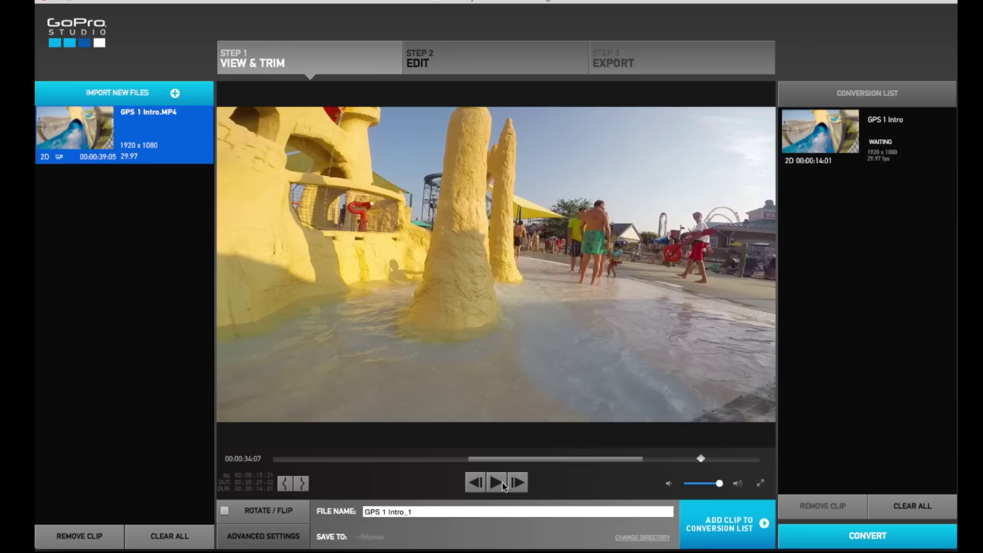
click(503, 484)
click(288, 488)
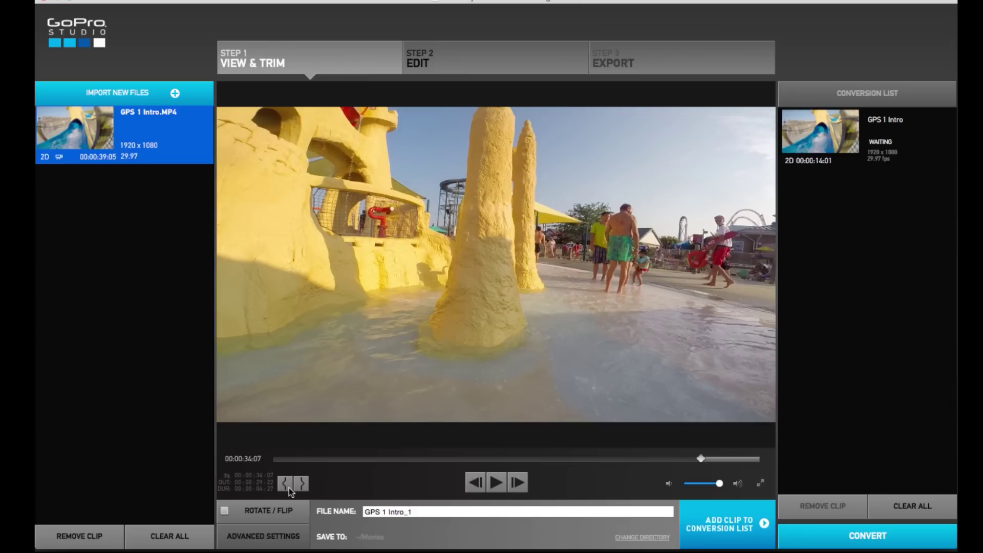
click(490, 488)
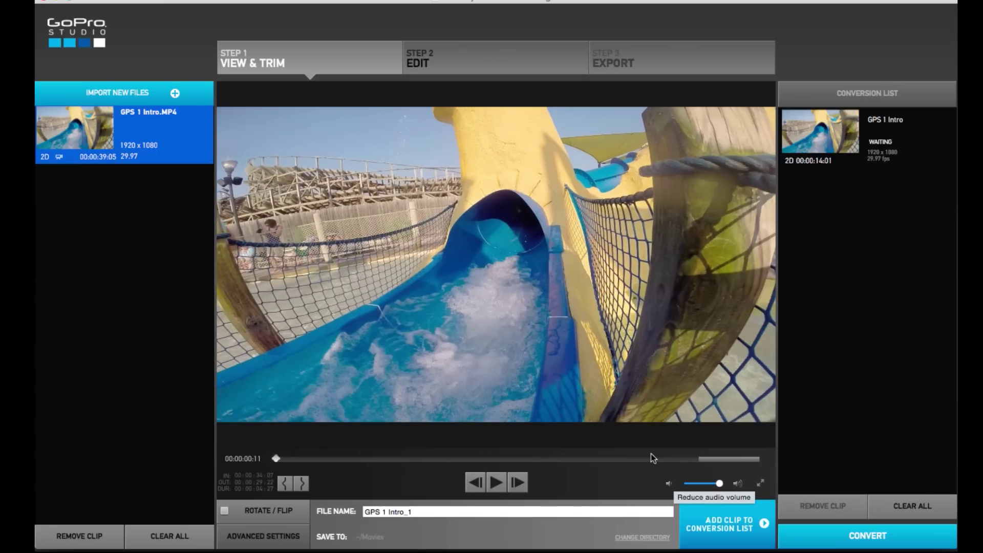
drag(701, 459, 762, 459)
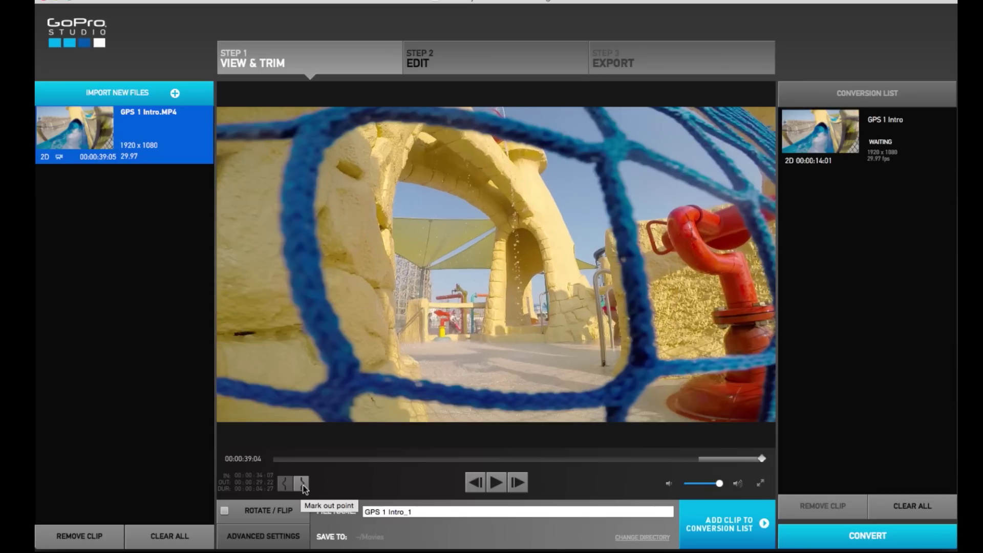
click(302, 485)
click(723, 522)
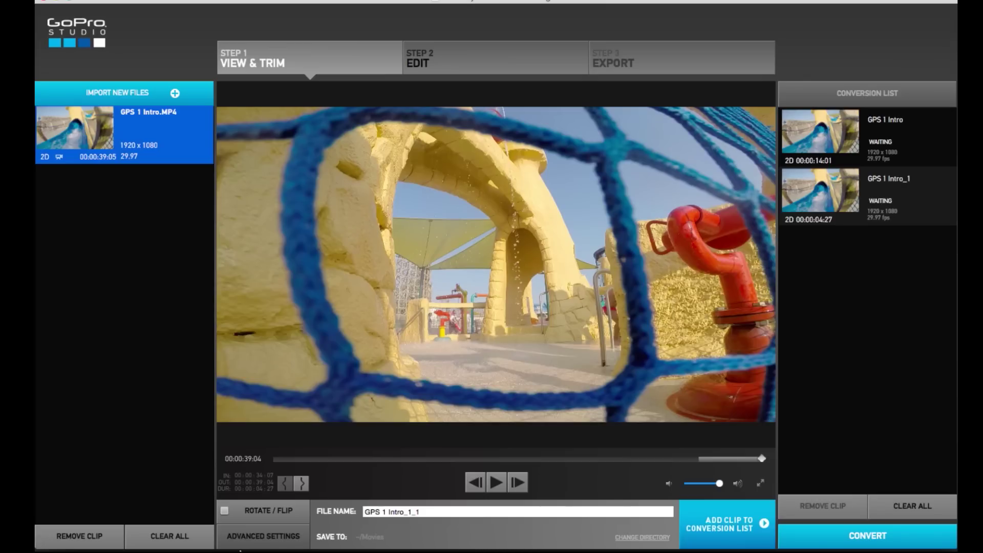
Step: Check the clip's advanced conversion settings without changing them and review both trimmed clips in the conversion list
click(240, 544)
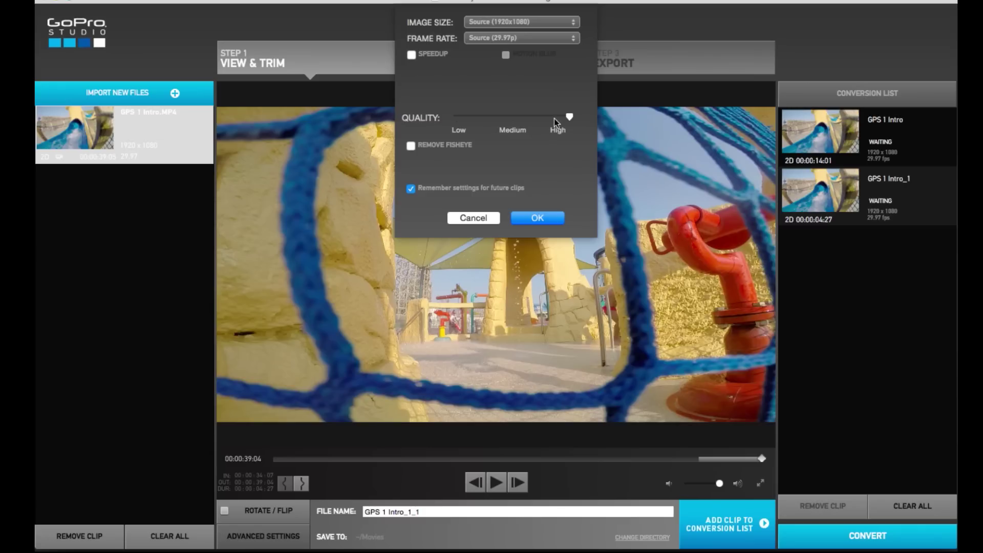
click(476, 219)
click(837, 148)
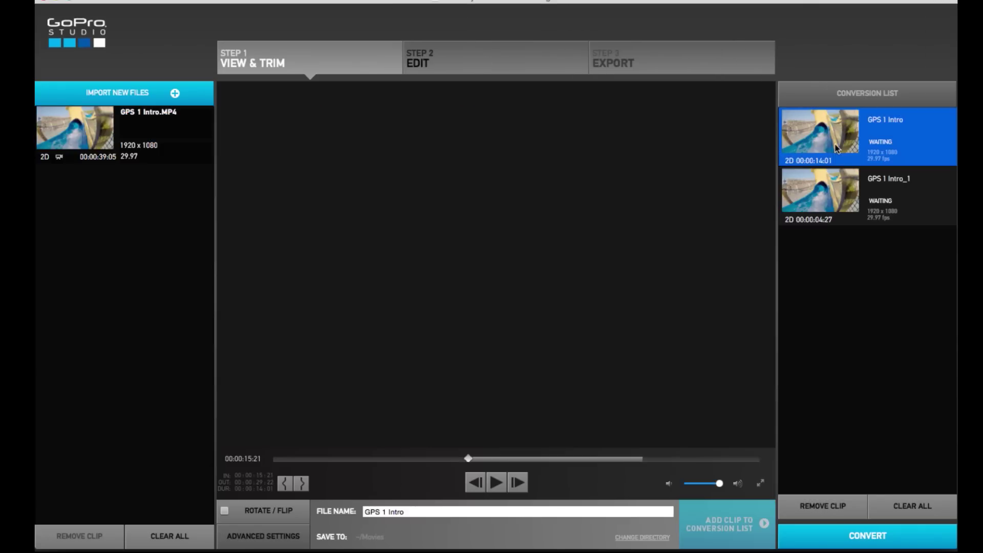
click(837, 203)
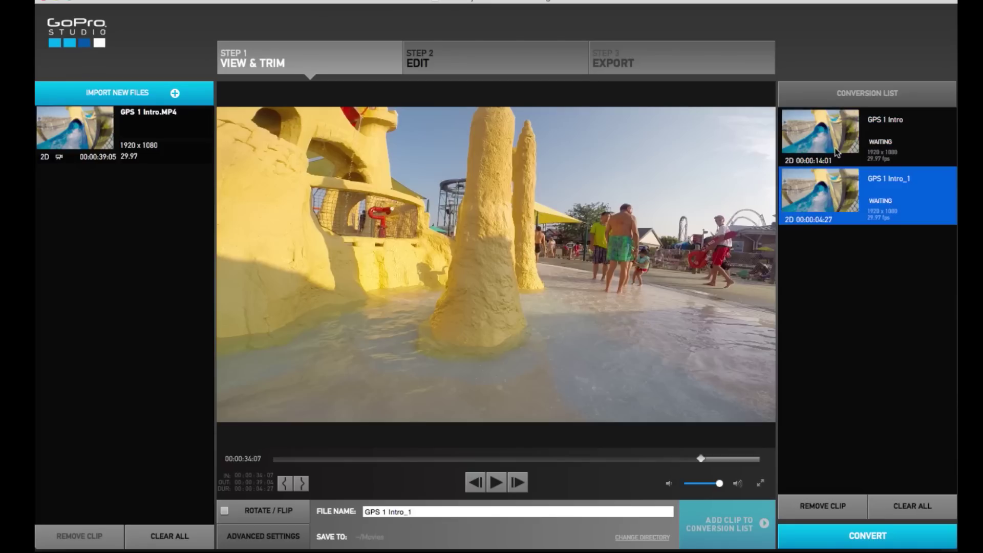
click(837, 152)
click(836, 205)
click(837, 152)
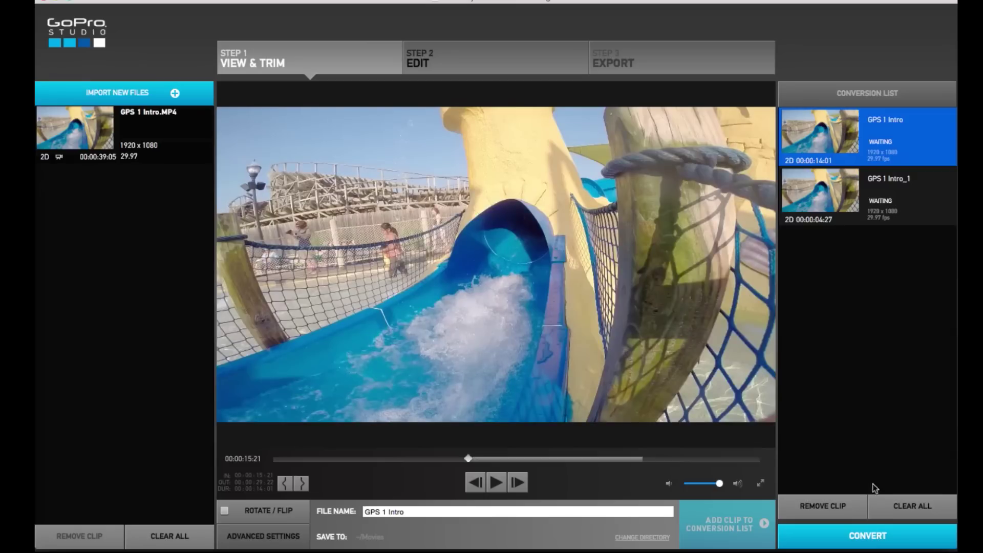
Step: Convert both trimmed clips waiting in the conversion list
click(870, 447)
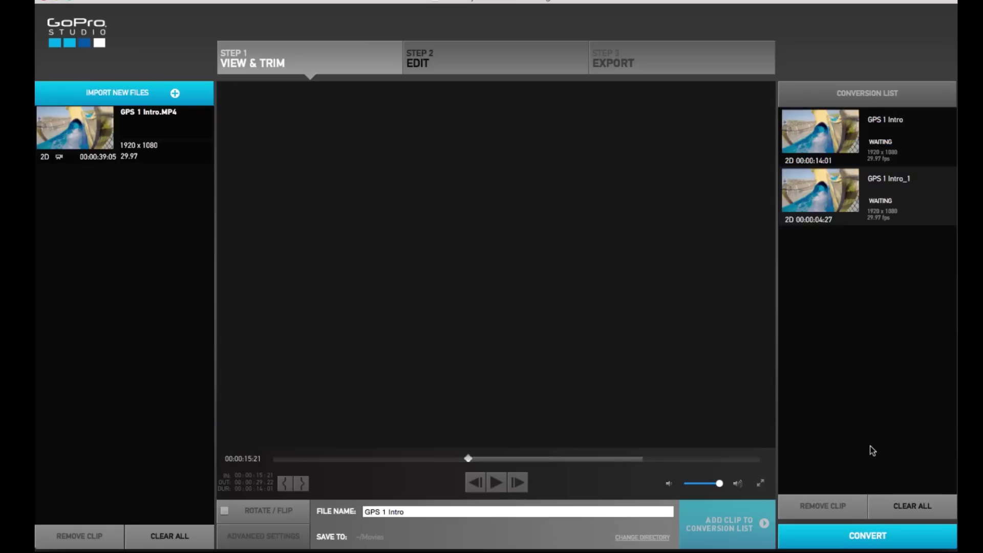
click(869, 537)
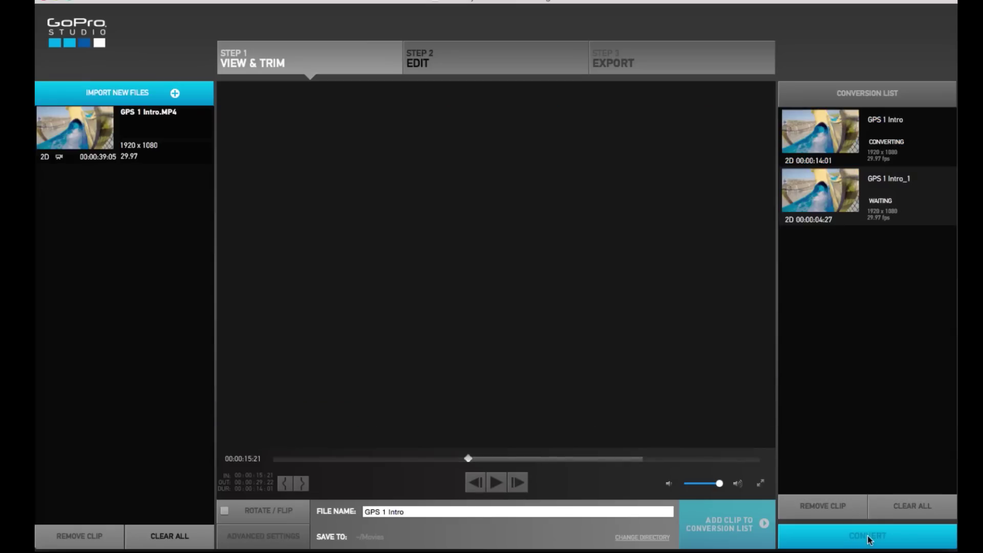
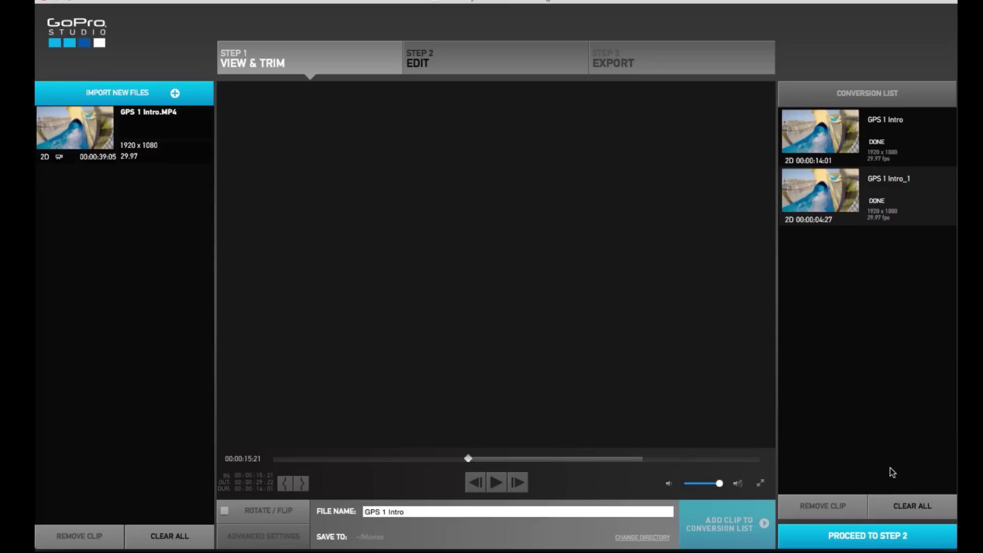
Step: Proceed to the editing stage with the converted clips and create the project from the blank template
click(871, 536)
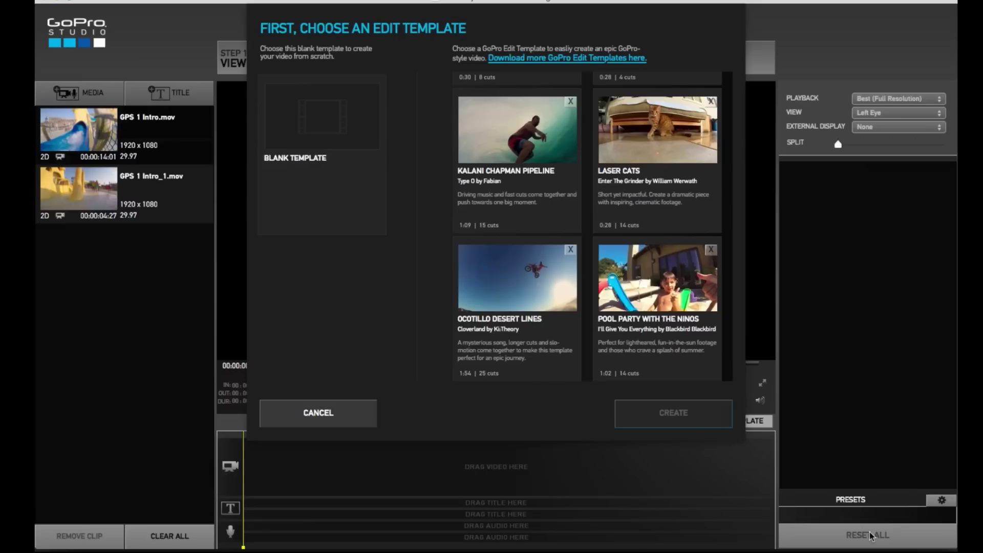
click(308, 216)
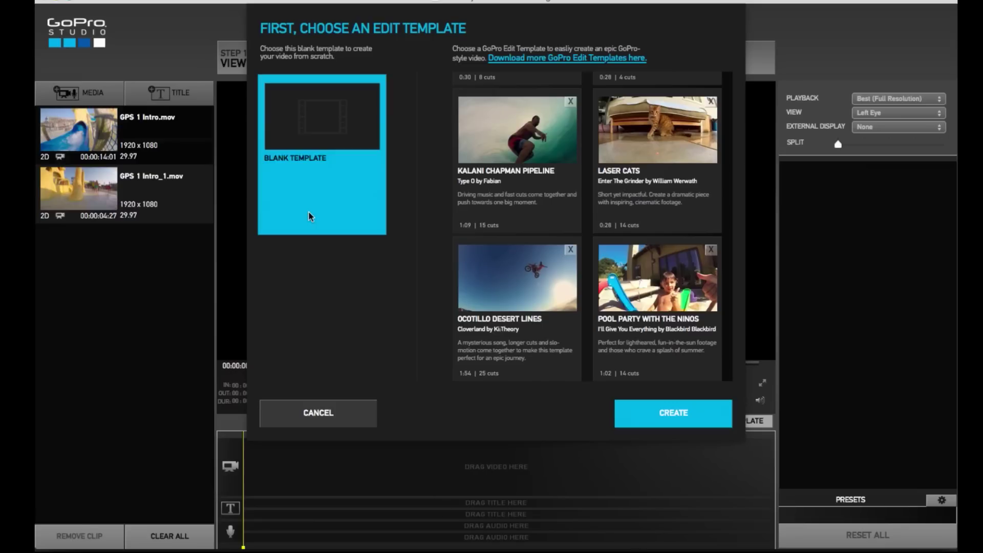
click(673, 417)
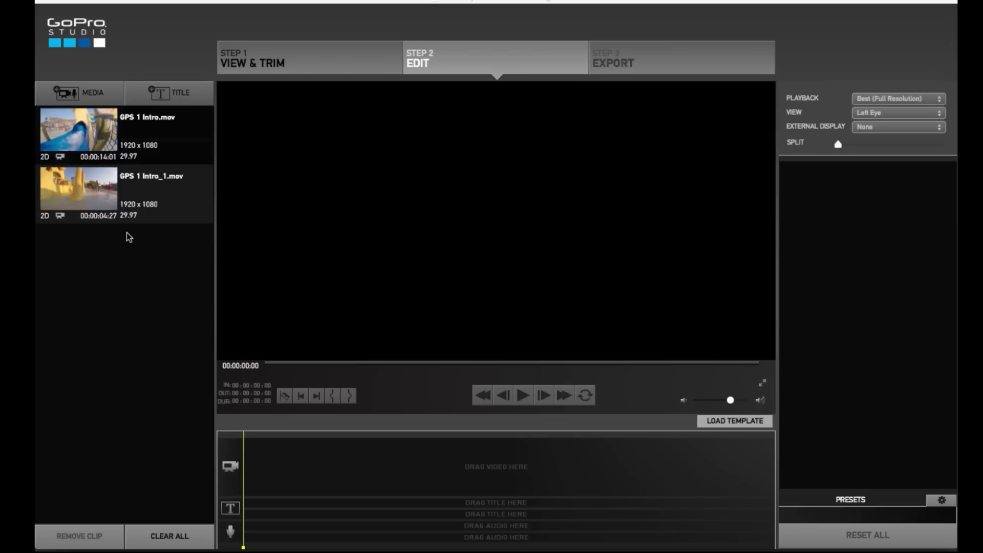
Step: Preview the converted clips GPS 1 Intro.mov and GPS 1 Intro_1.mov from the media list, playing part of the first one
click(93, 138)
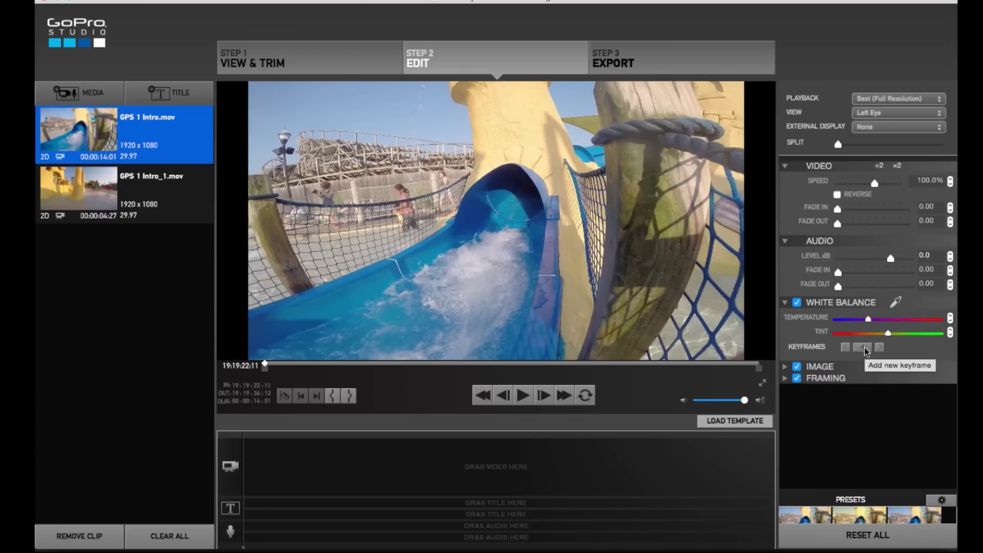
click(98, 193)
click(97, 131)
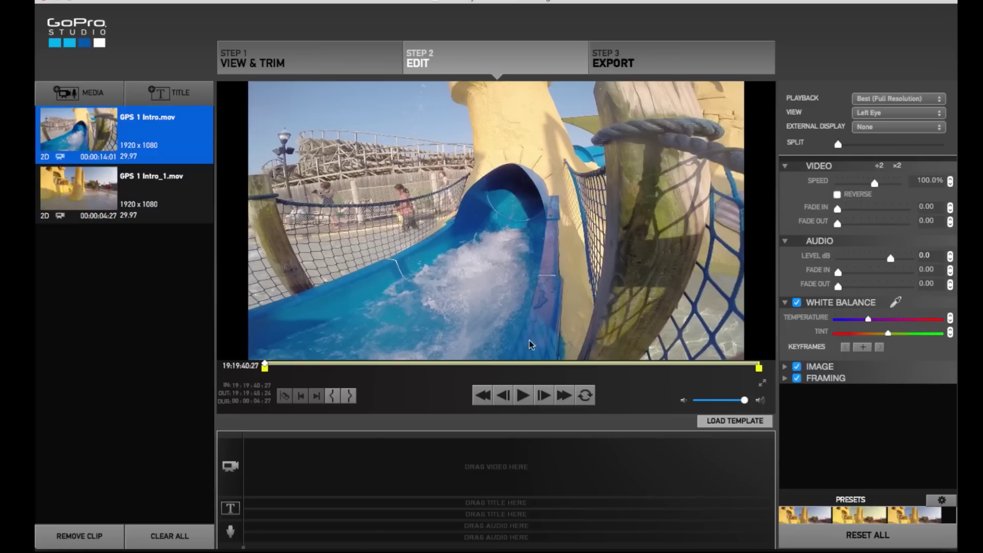
click(523, 395)
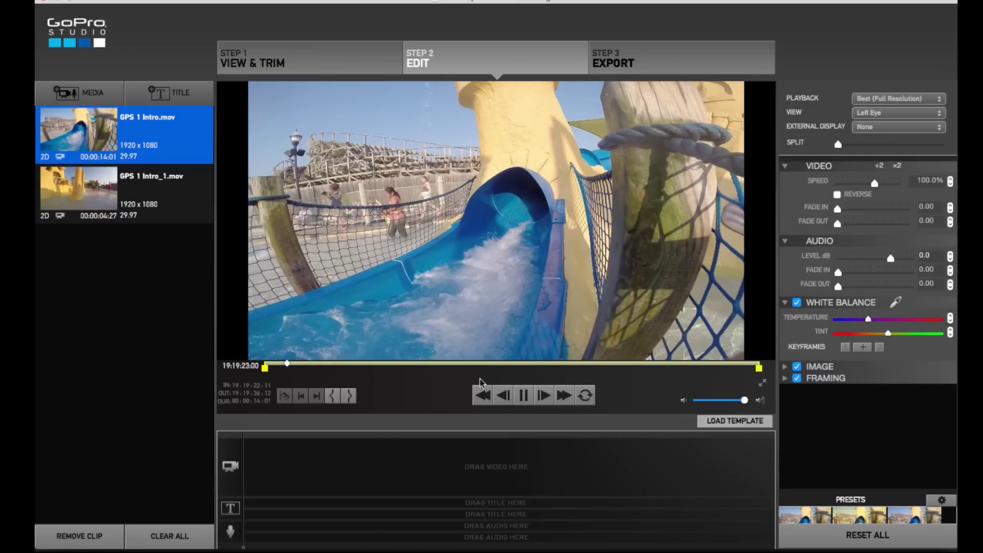
click(524, 396)
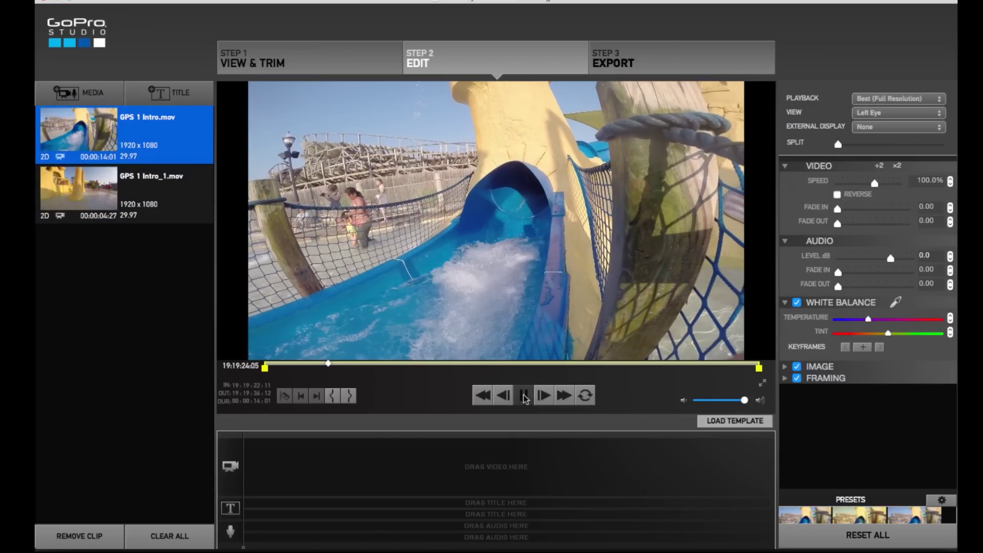
click(98, 198)
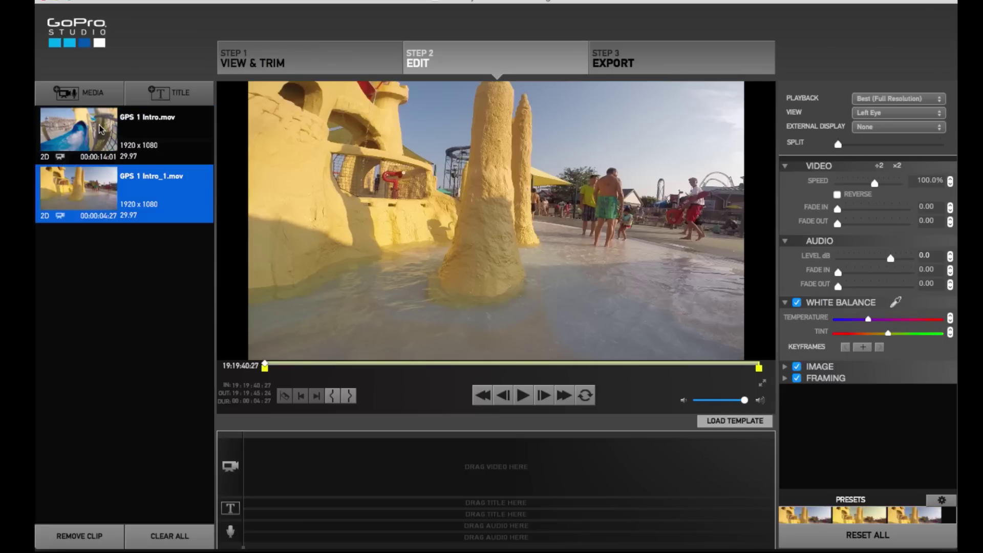
click(101, 130)
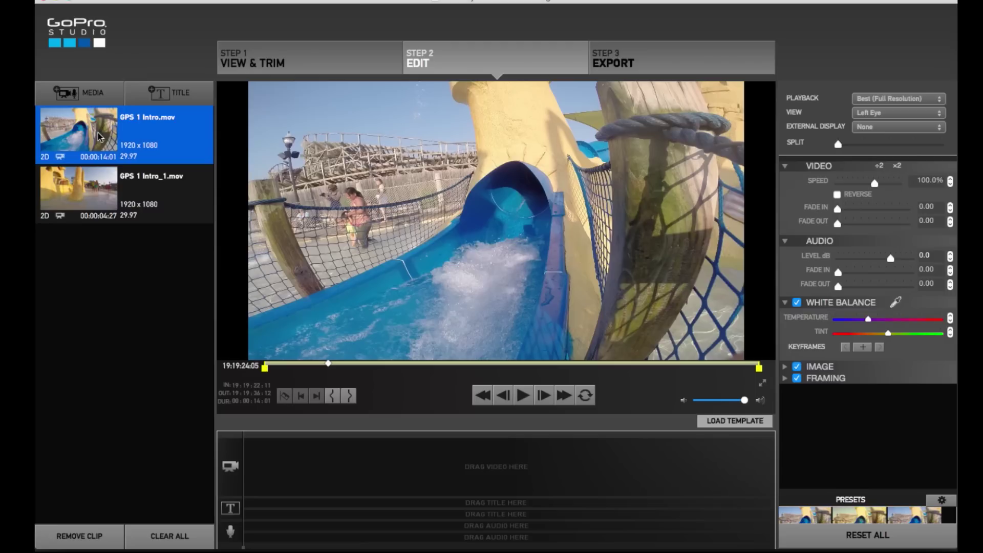
Step: Place GPS 1 Intro.mov at the start of the storyboard's video track and GPS 1 Intro_1.mov directly after it
drag(100, 137, 302, 463)
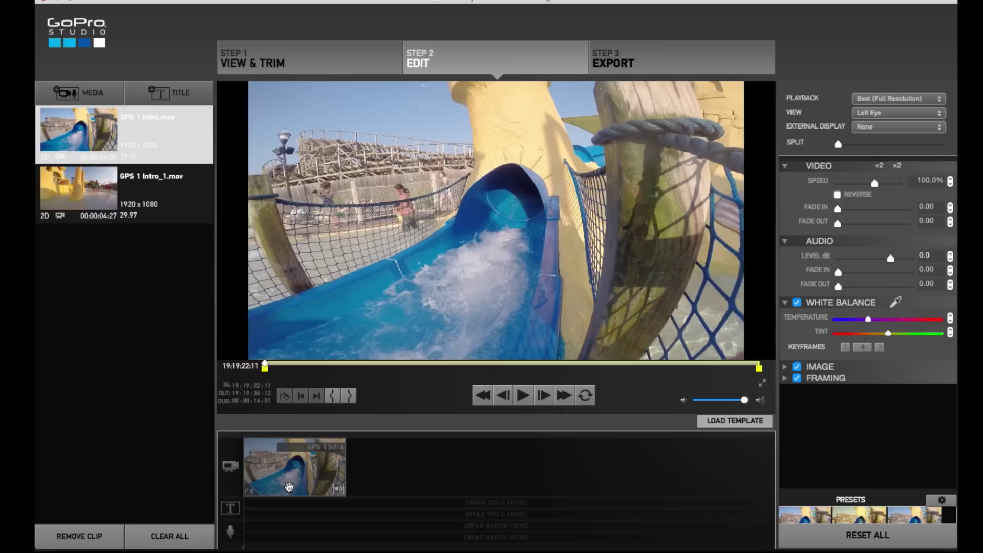
click(81, 187)
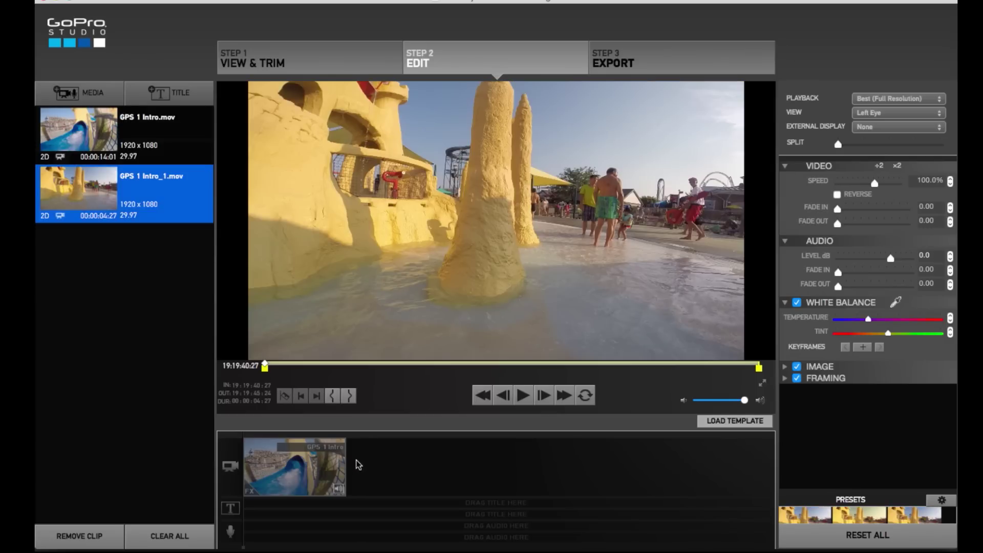
drag(95, 207, 366, 469)
click(395, 467)
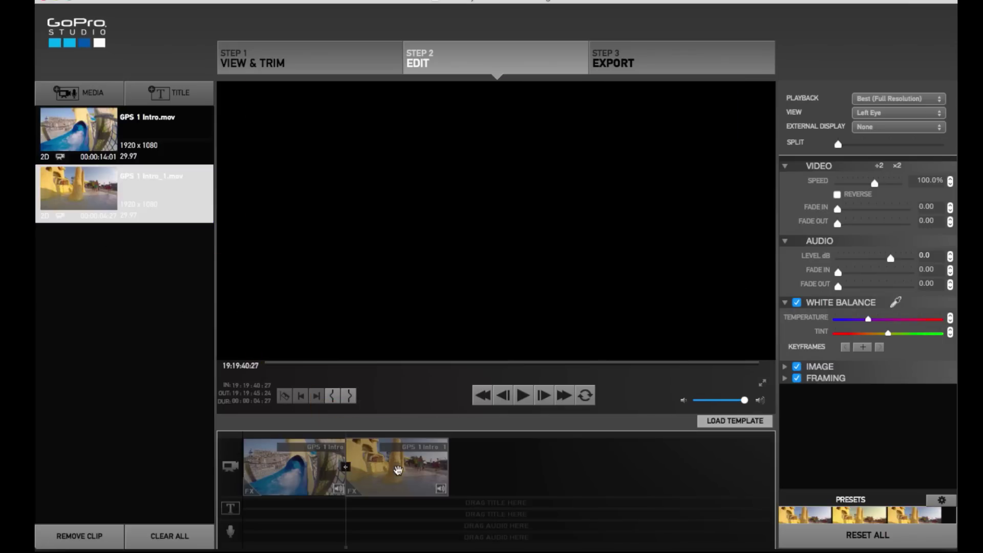
Step: Move GPS 1 Intro_1 ahead of GPS 1 Intro, remove and re-insert it at the start of the video track, and play the sequence
drag(272, 472, 244, 470)
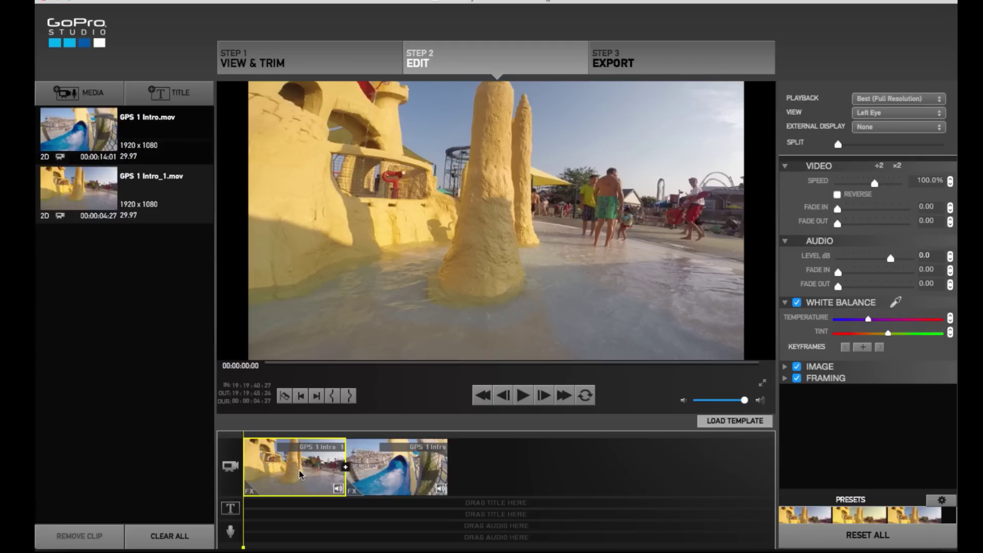
key(Delete)
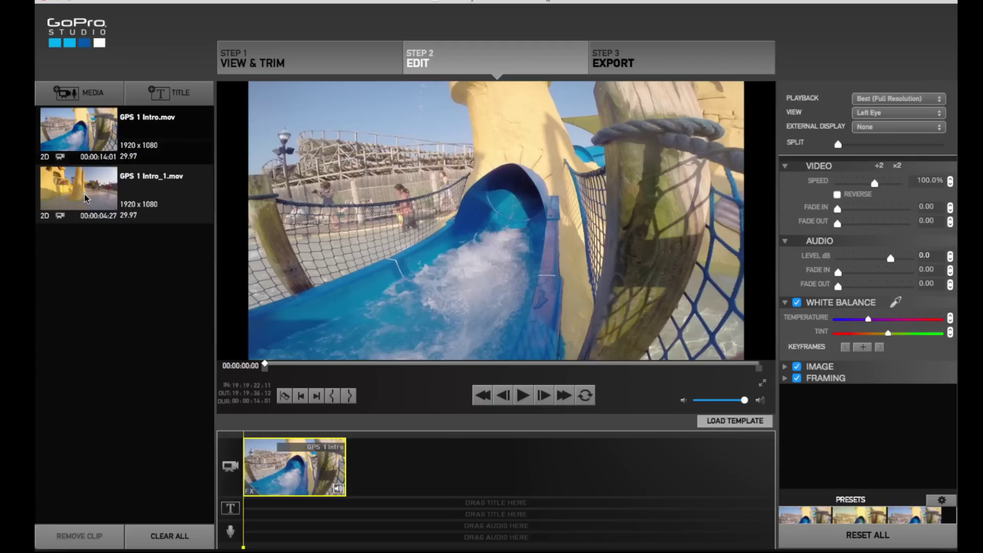
mouse_move(86, 198)
mouse_down()
mouse_move(227, 415)
mouse_move(233, 455)
mouse_move(244, 459)
mouse_up()
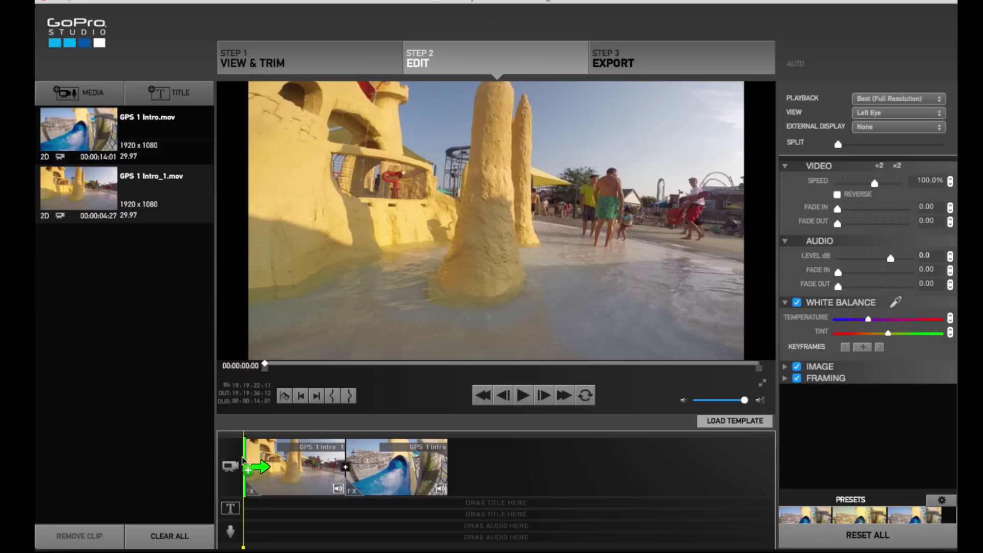
click(524, 398)
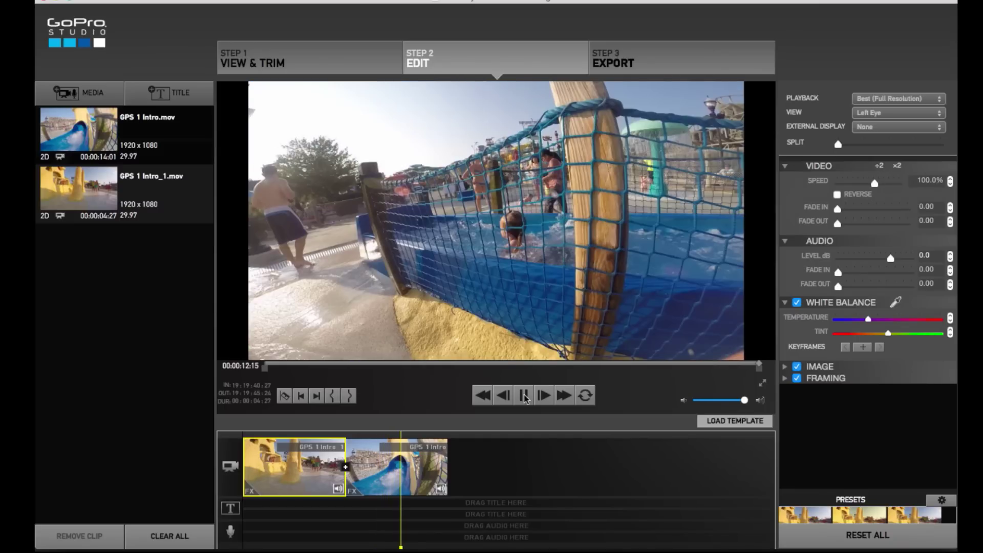
click(524, 396)
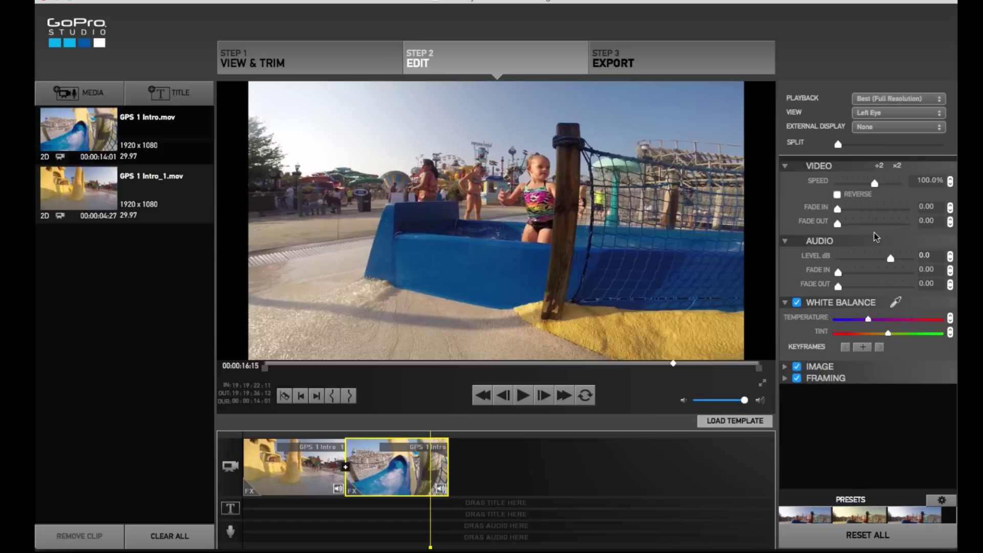
Step: Try reversing the GPS 1 Intro clip on the video track, preview the reversed playback, and turn the reversal off again
click(838, 195)
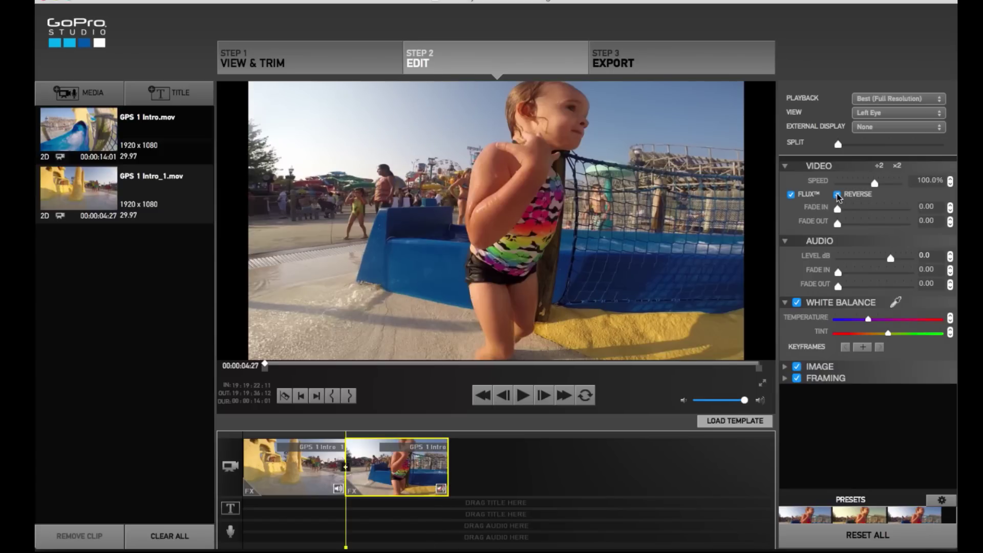
key(space)
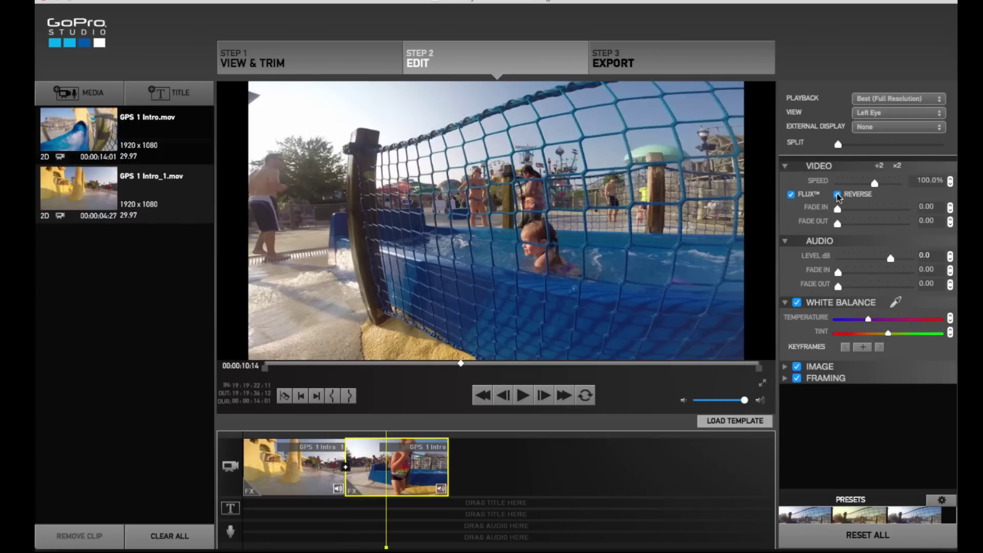
click(837, 194)
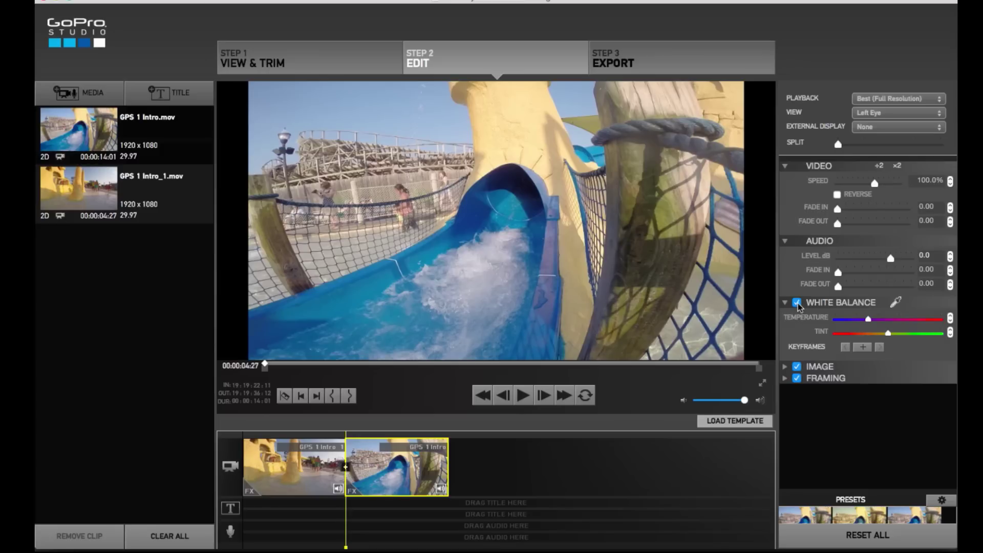
Step: Expand the image and framing adjustments of the GPS 1 Intro clip and look through the available controls
click(786, 368)
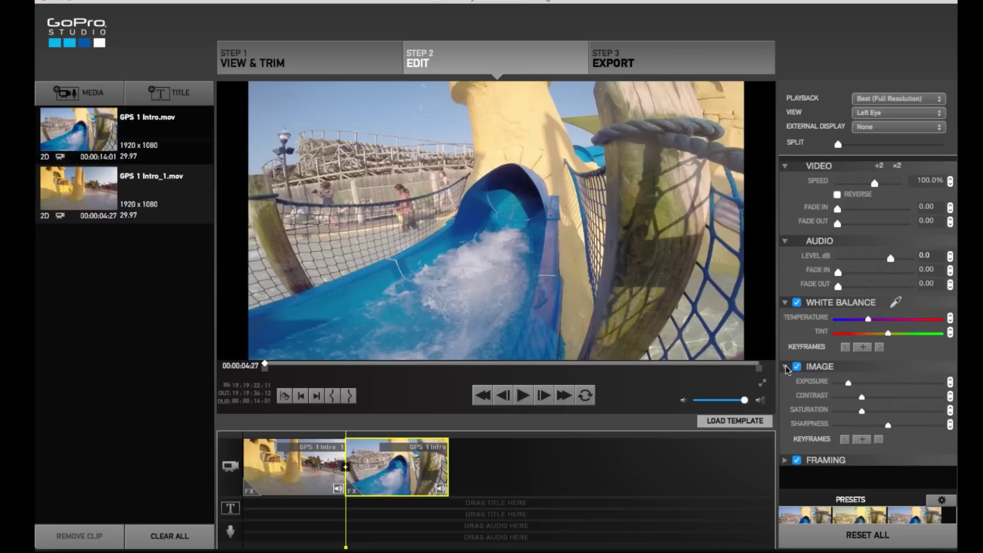
click(787, 462)
scroll(845, 443, down, 5)
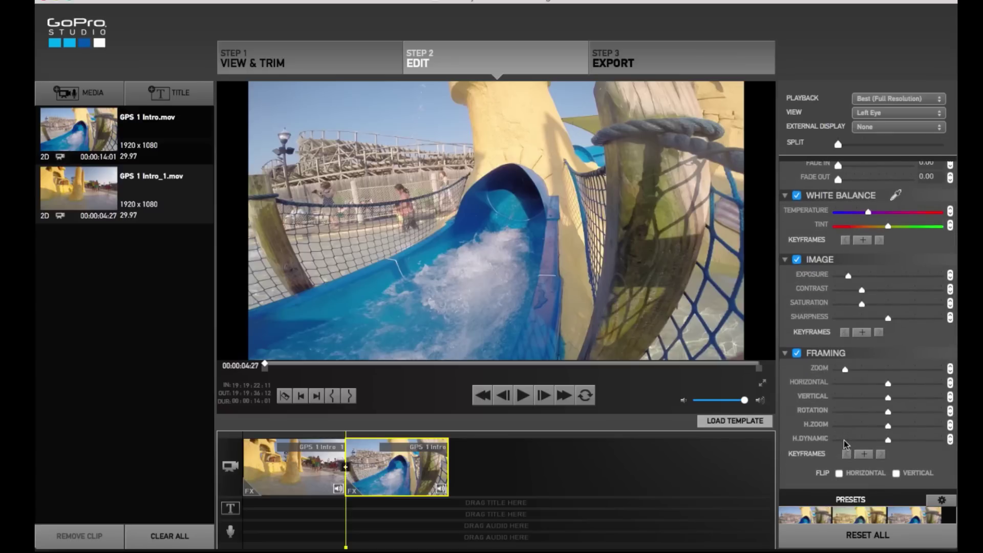
scroll(849, 405, up, 2)
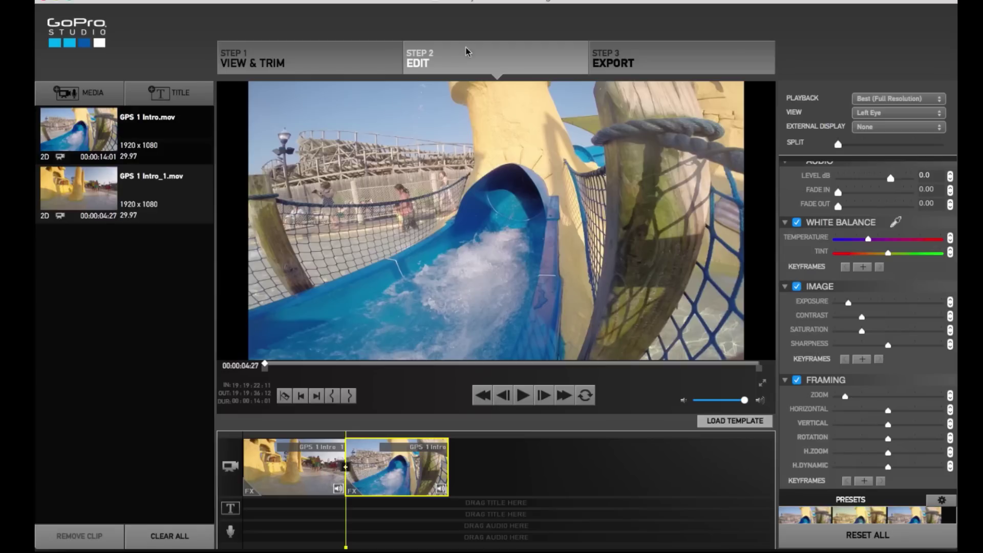
Step: Start exporting the edited video and choose the Getting Started with GPS folder inside Dropbox's GPM folder as the destination
click(631, 63)
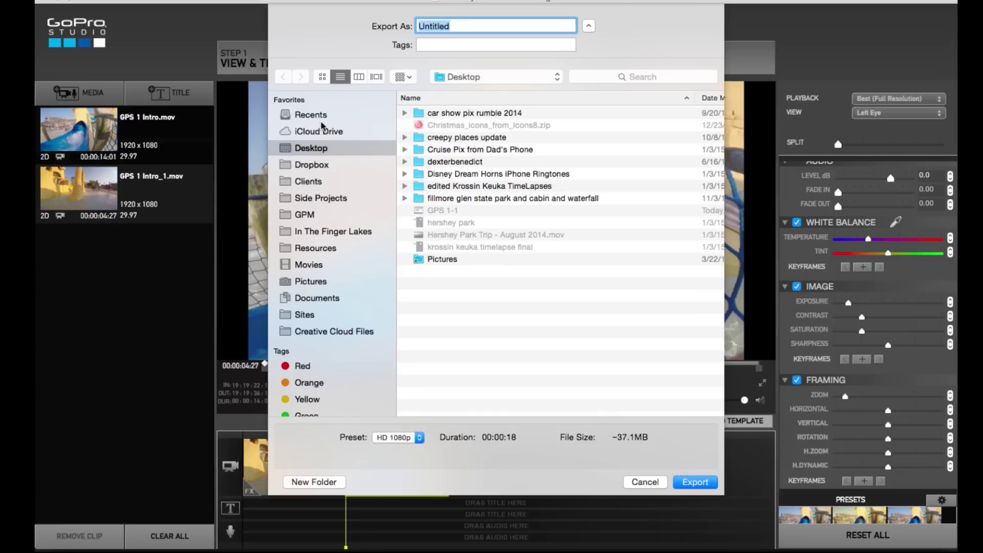
click(313, 165)
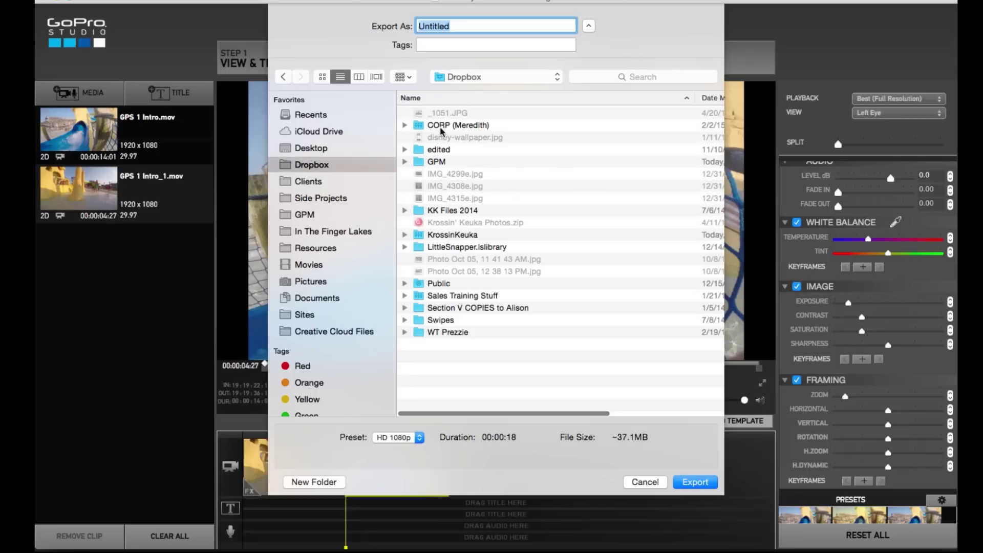
click(443, 161)
double_click(443, 161)
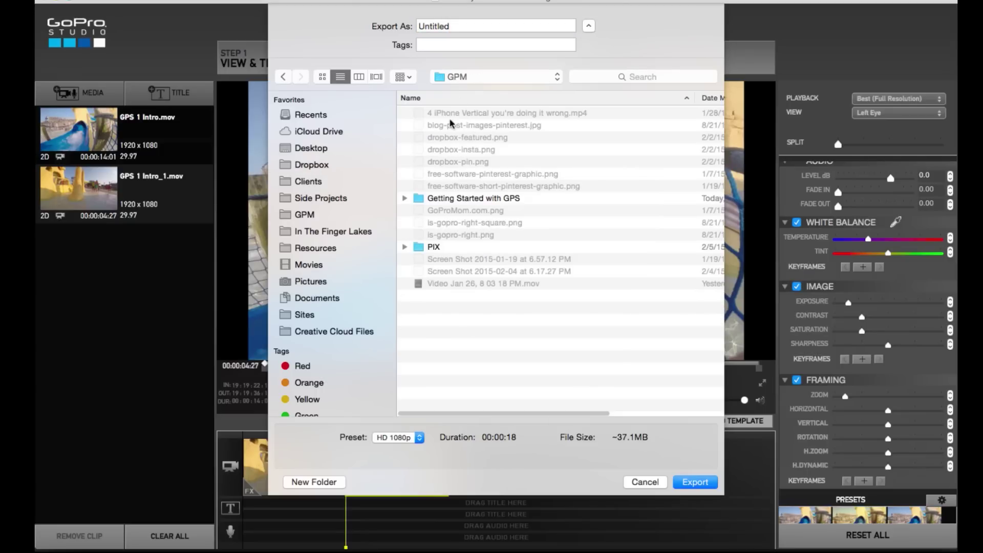
double_click(452, 196)
Step: Name the exported file Hershey Park Water Slide and export the video
click(467, 26)
key(super+a)
text(He)
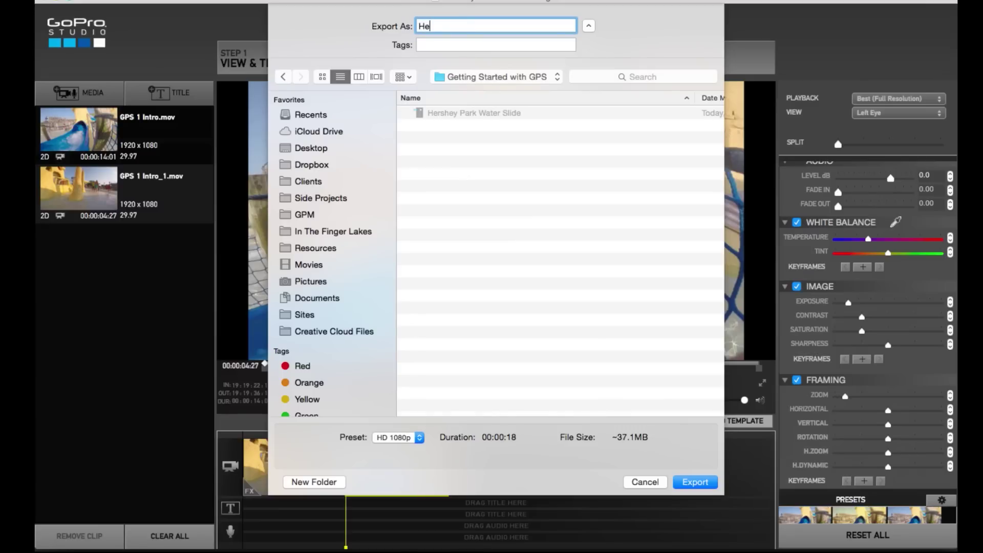
text(rshey Park Water Slide)
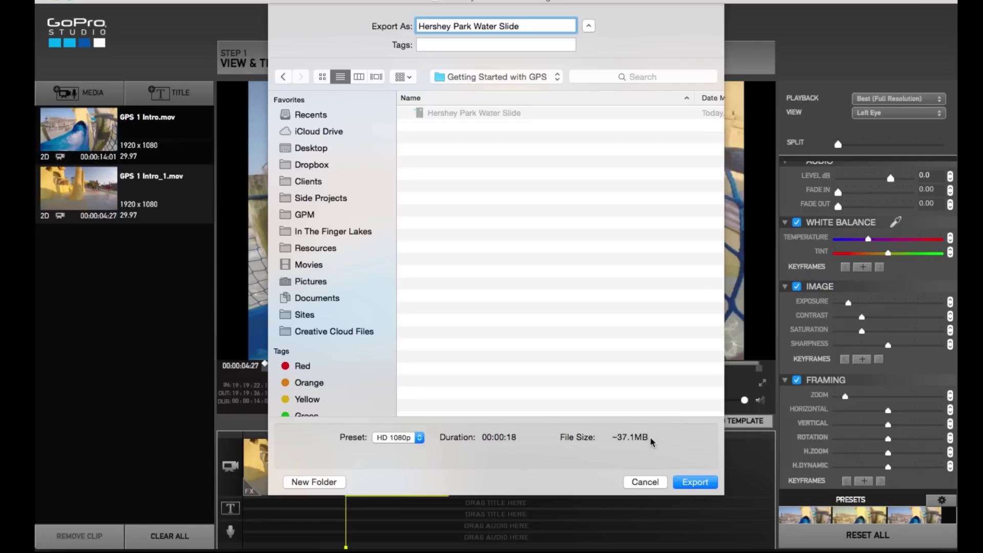
click(689, 483)
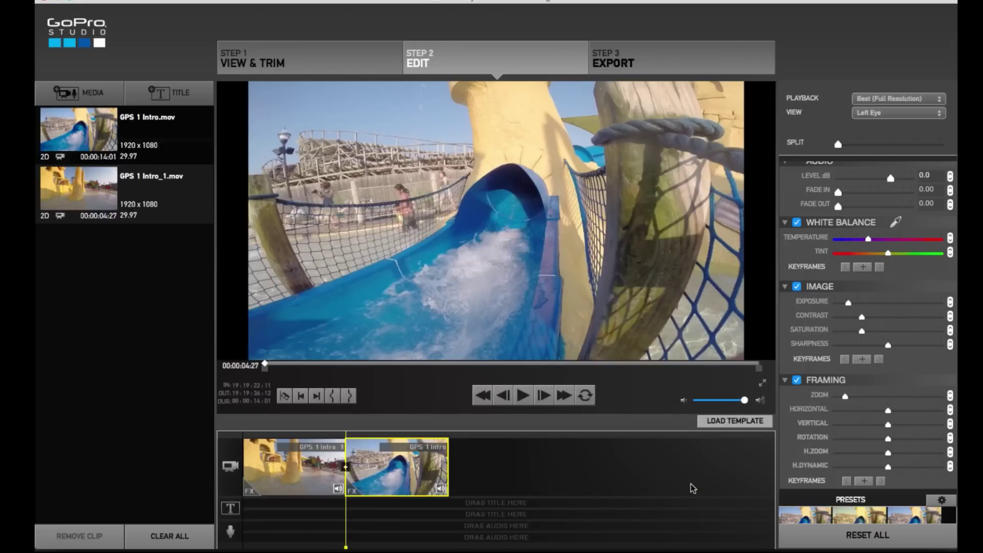